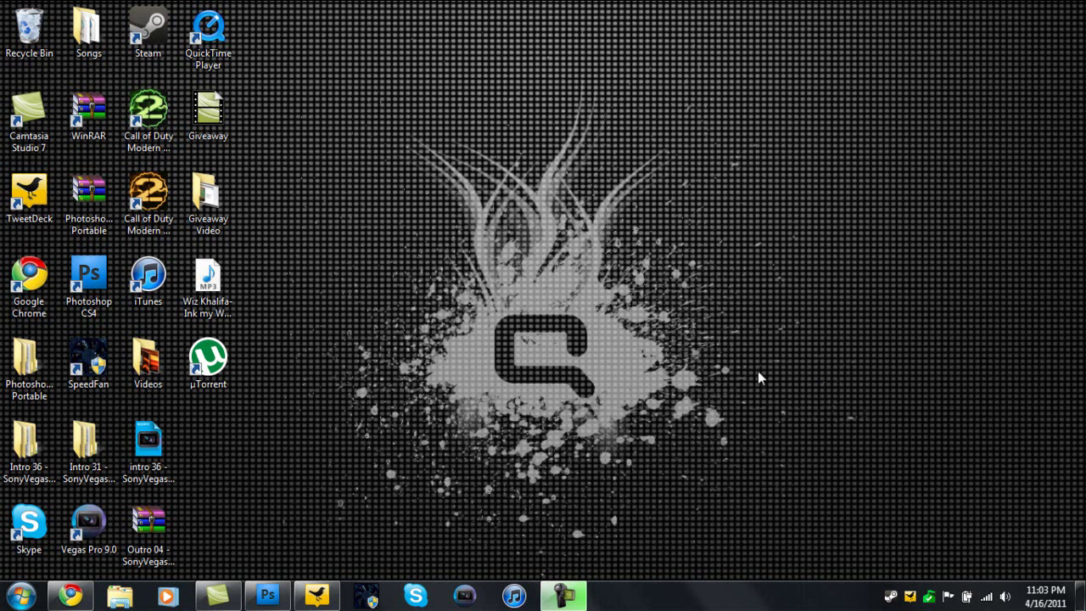
# Step: Restore the Photoshop CS4 window from the taskbar
pyautogui.click(270, 597)
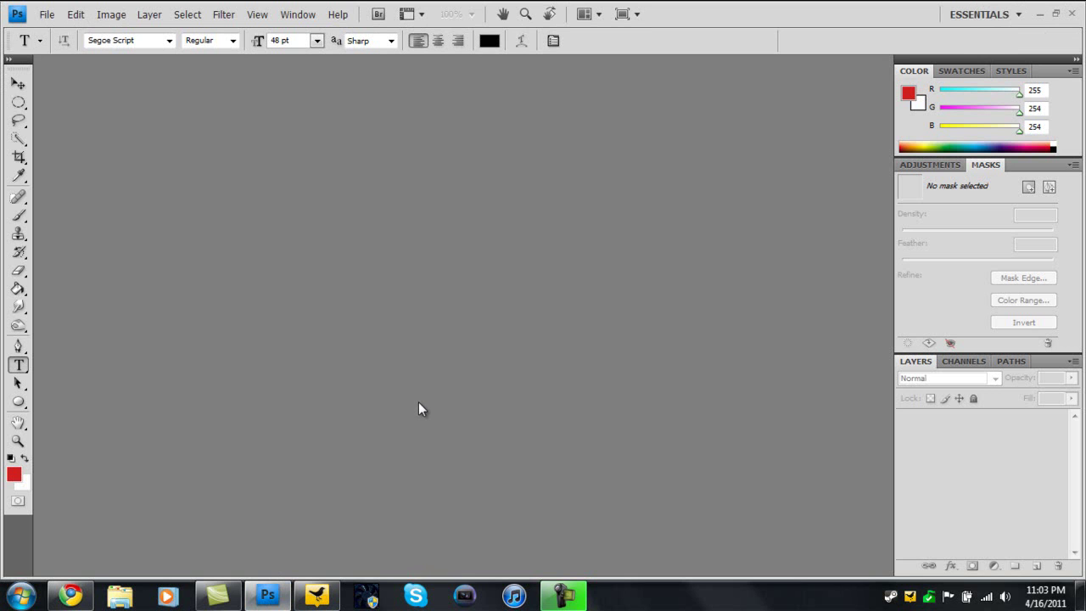
# Step: Create Untitled-1 via File > New at 200 × 200 pixels on a white background
pyautogui.click(47, 14)
pyautogui.click(101, 51)
pyautogui.click(47, 14)
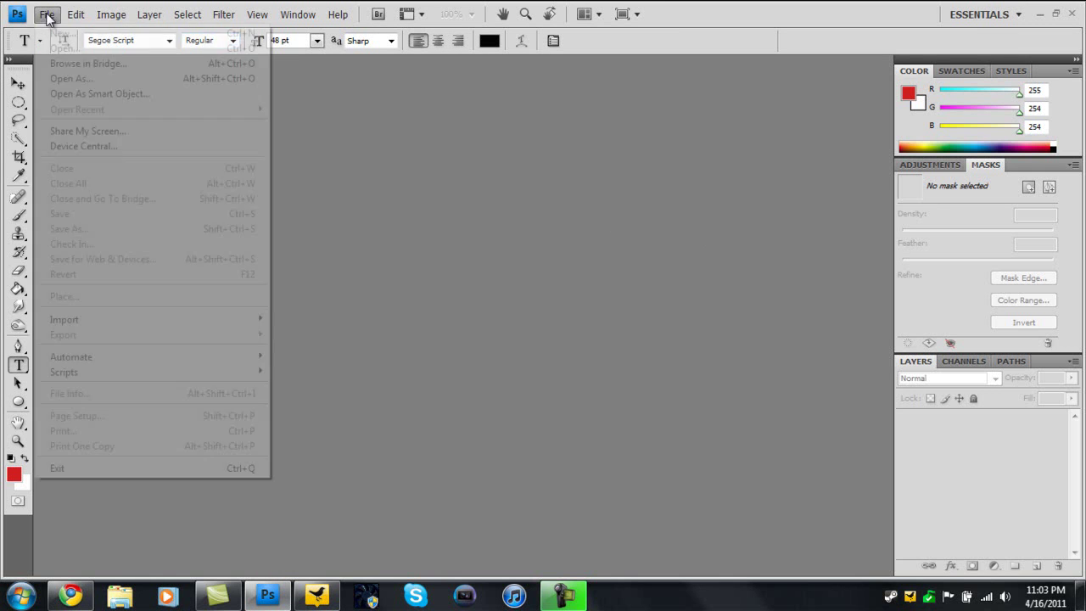
pyautogui.click(64, 34)
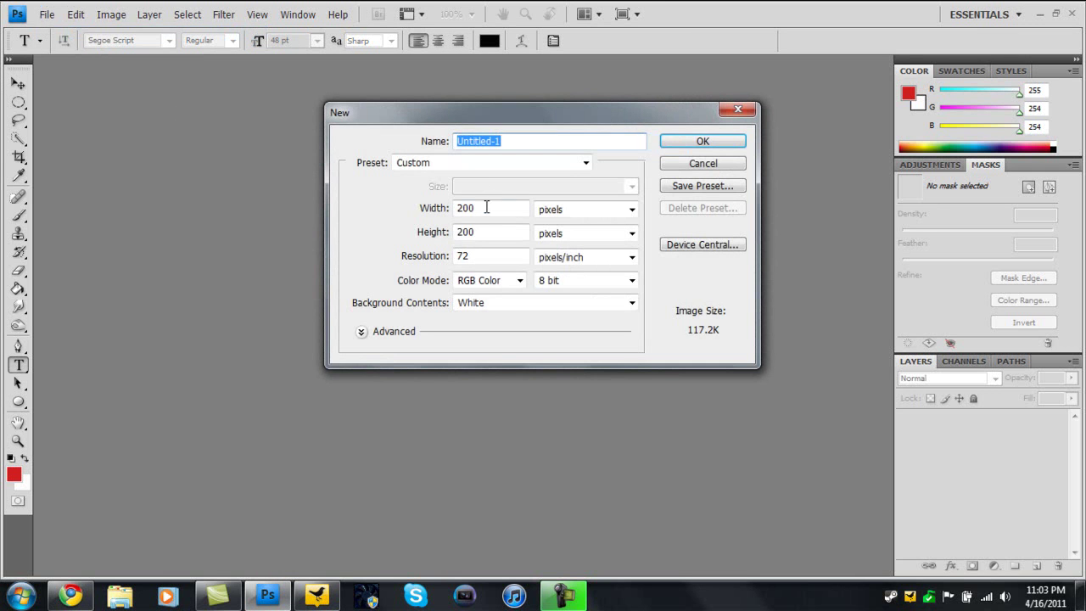
pyautogui.doubleClick(485, 209)
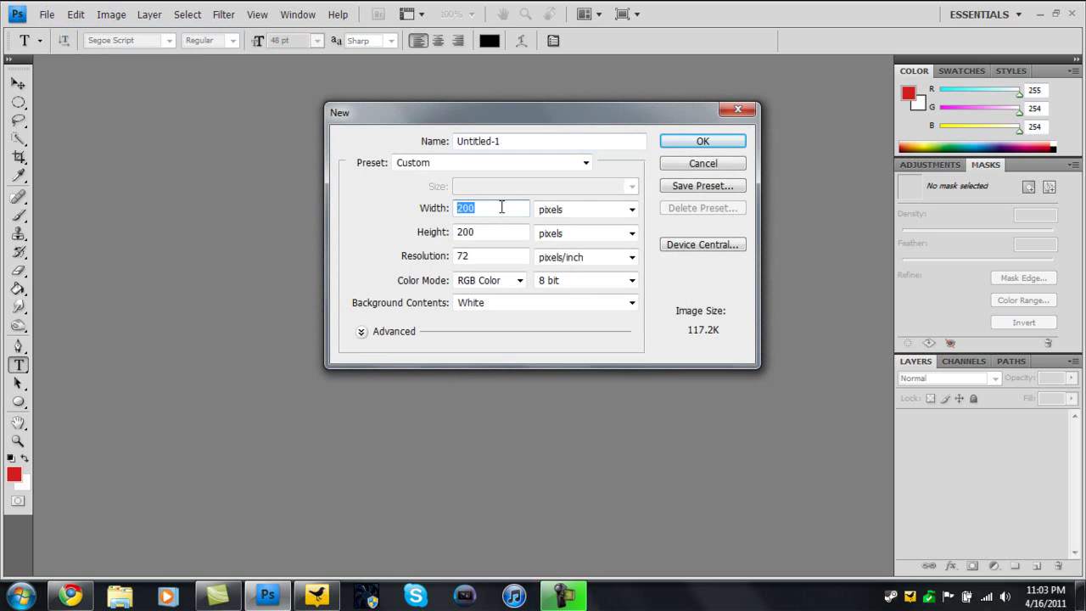
pyautogui.write('2')
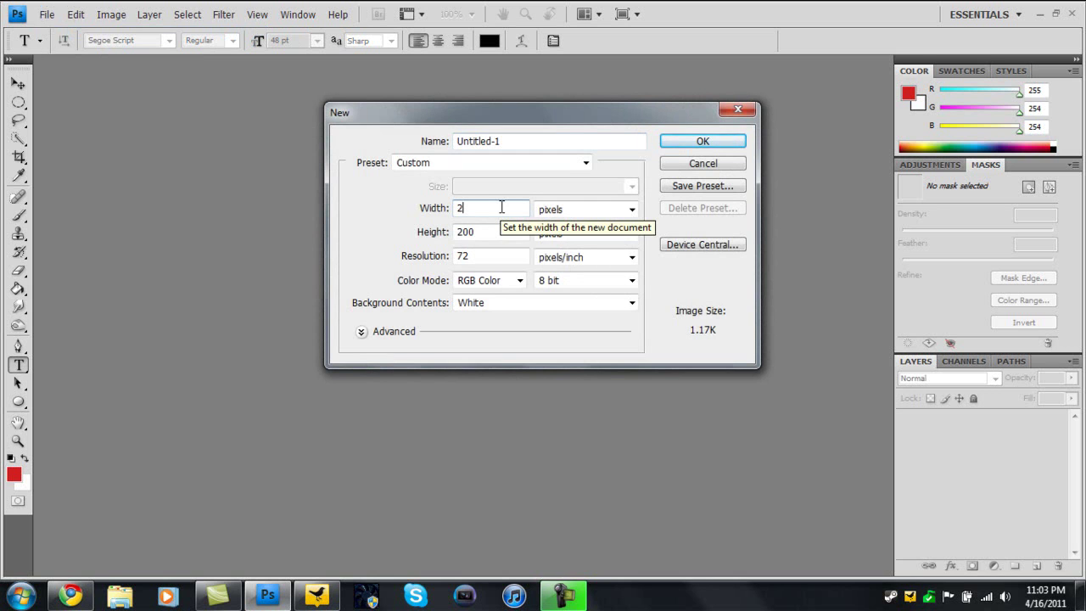
pyautogui.write('00')
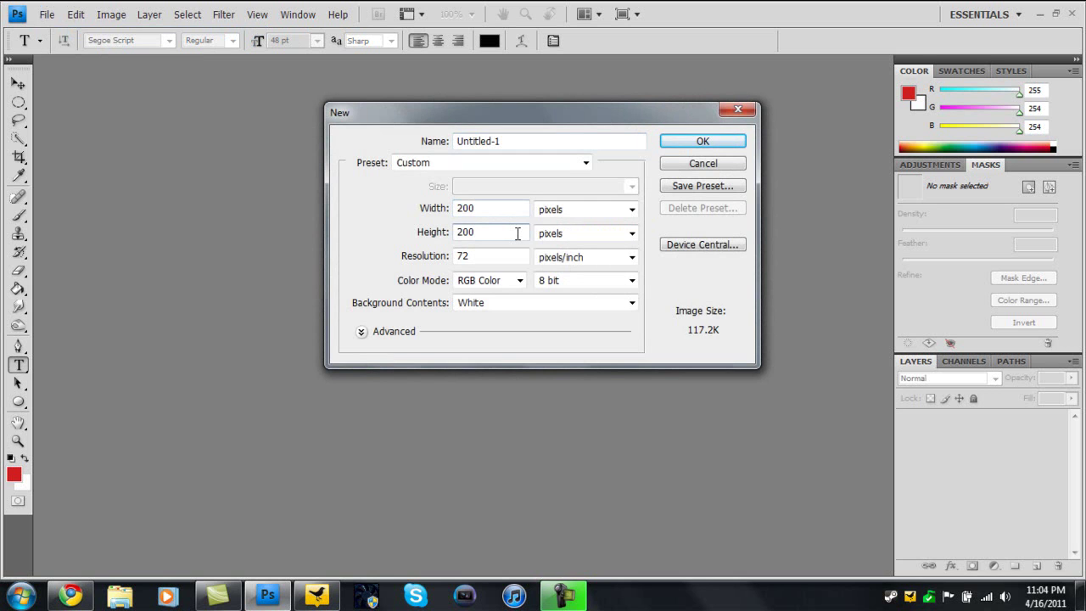
pyautogui.write('2')
pyautogui.write('0')
pyautogui.click(632, 209)
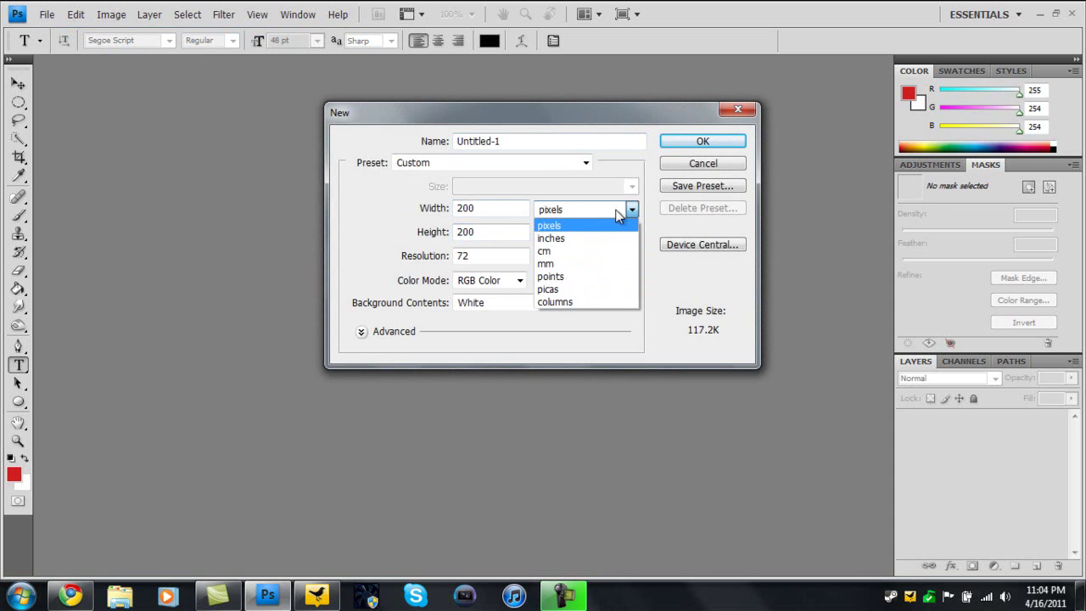
pyautogui.click(584, 228)
pyautogui.press('Tab')
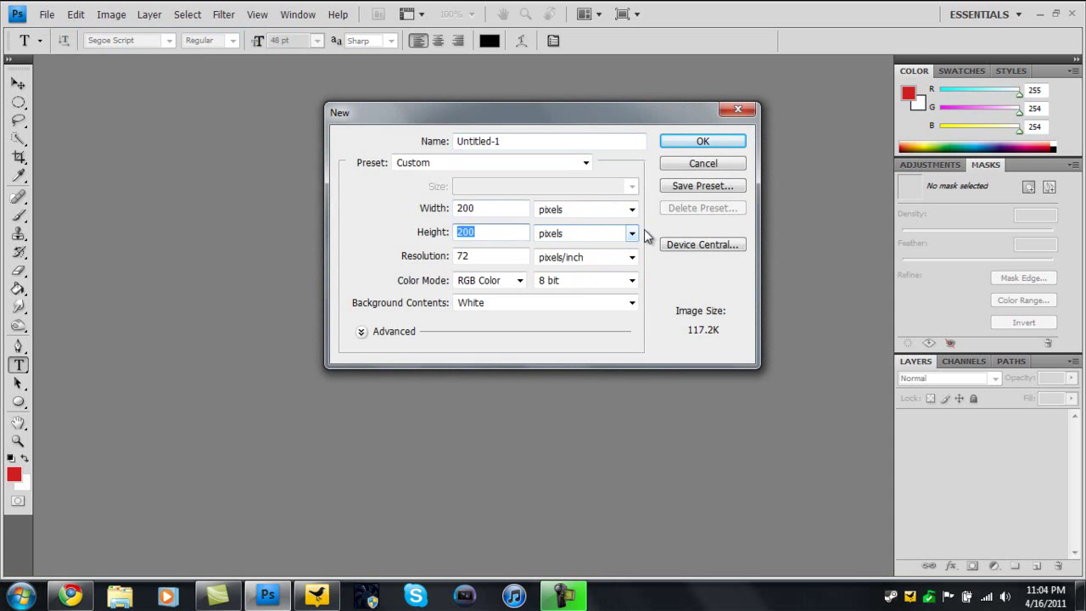
pyautogui.click(710, 142)
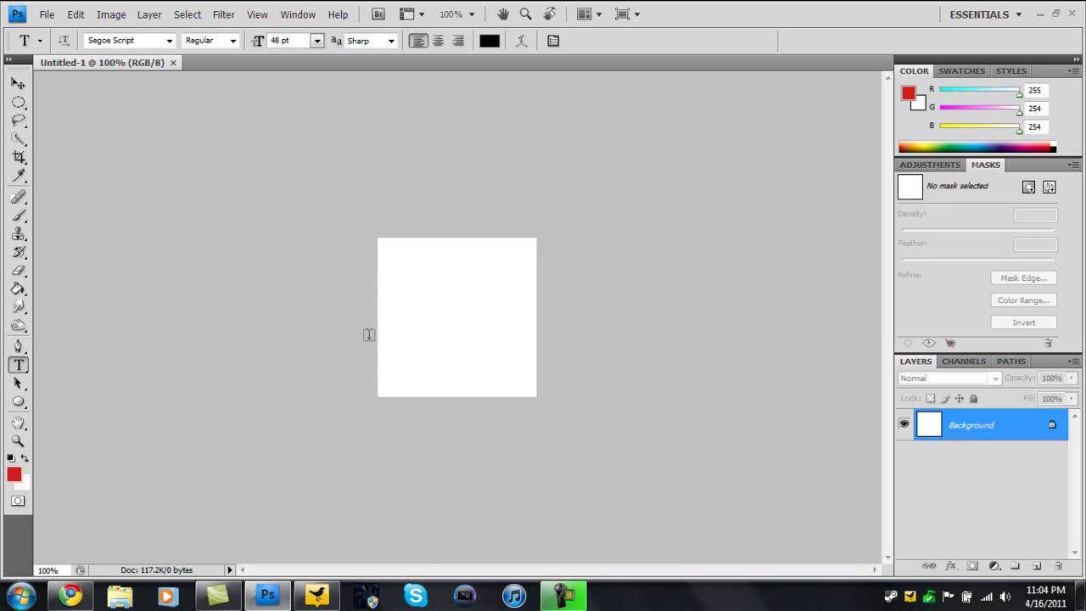
# Step: Draw a red circle with the Ellipse Tool and nudge it toward the canvas centre
pyautogui.click(18, 402)
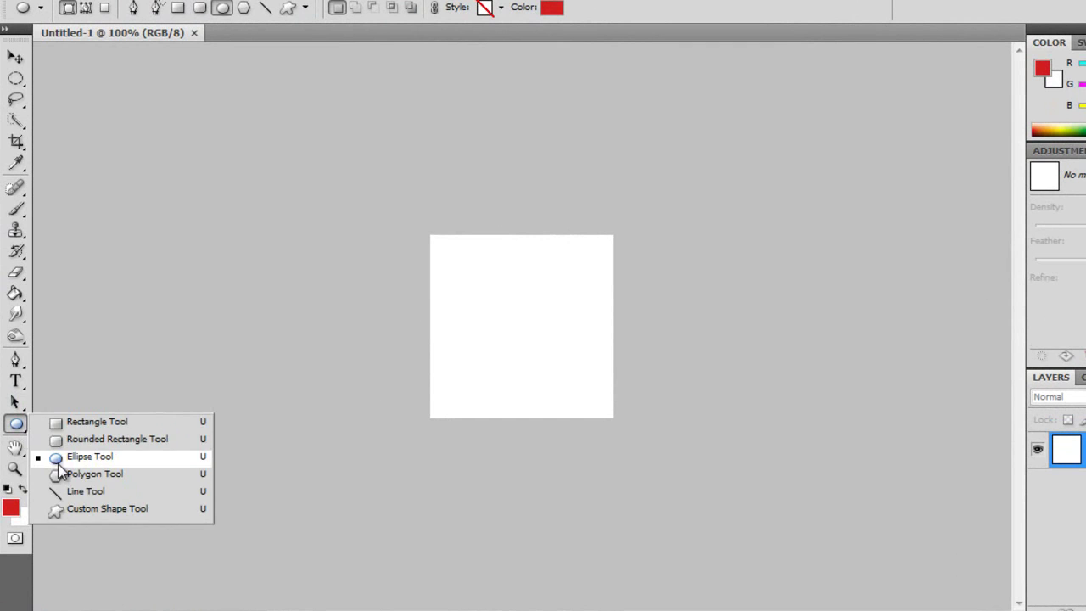
pyautogui.click(57, 458)
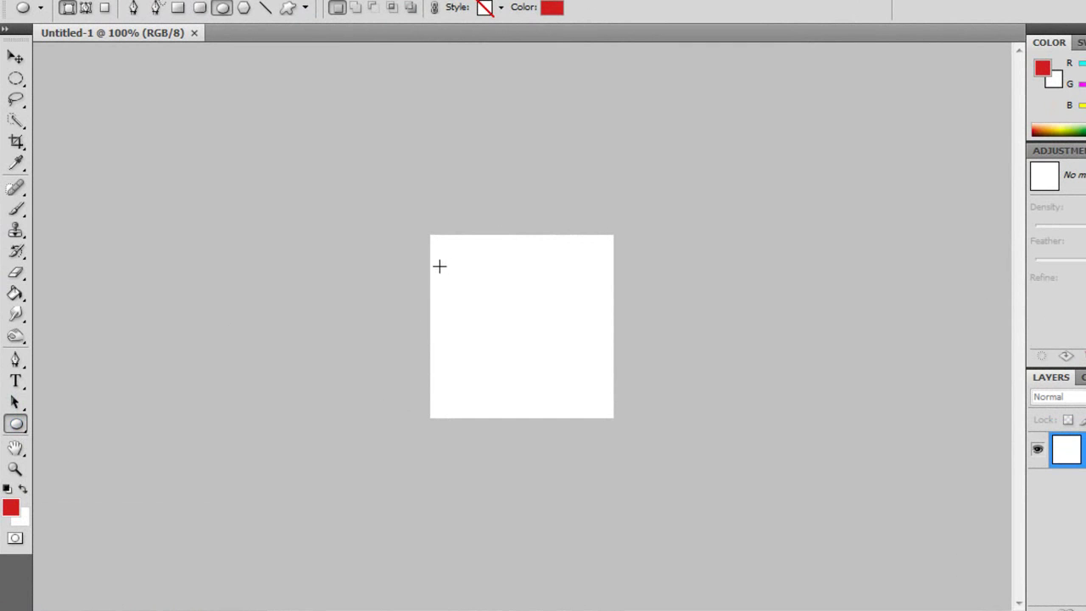
pyautogui.moveTo(439, 267)
pyautogui.mouseDown()
pyautogui.moveTo(487, 345)
pyautogui.moveTo(579, 388)
pyautogui.moveTo(588, 412)
pyautogui.mouseUp()
pyautogui.click(16, 57)
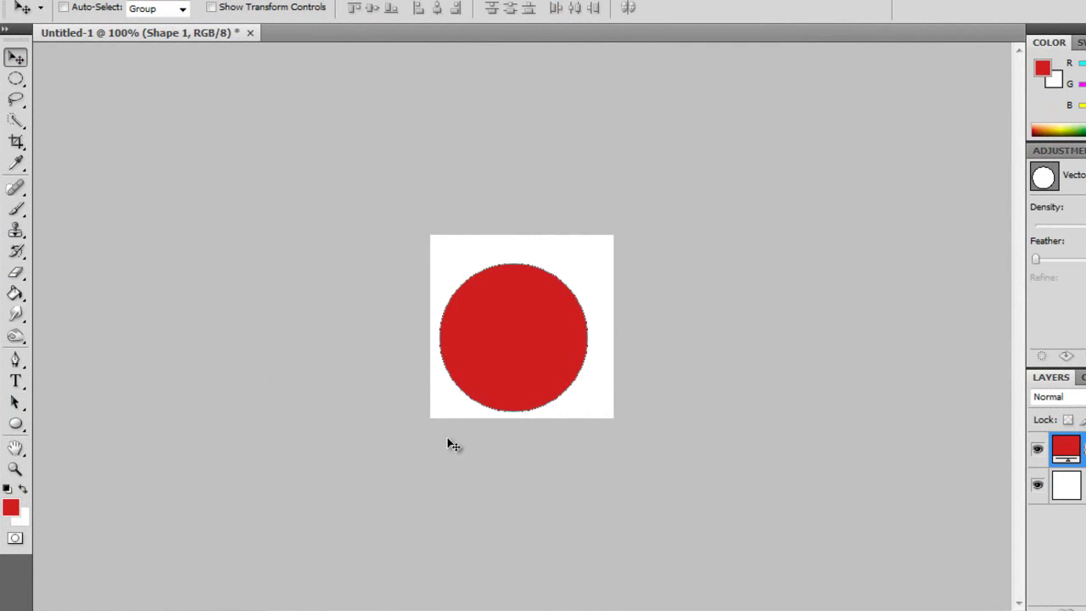
pyautogui.moveTo(462, 452); pyautogui.dragTo(466, 445)
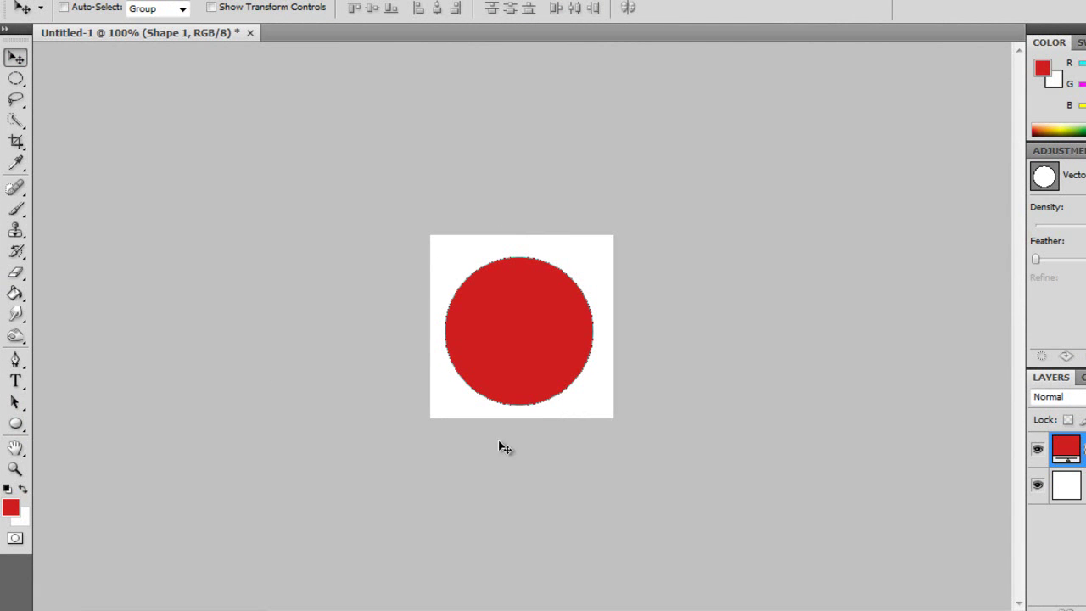
# Step: Rasterize the Shape 1 circle layer into pixels
pyautogui.rightClick(1042, 450)
pyautogui.rightClick(1053, 454)
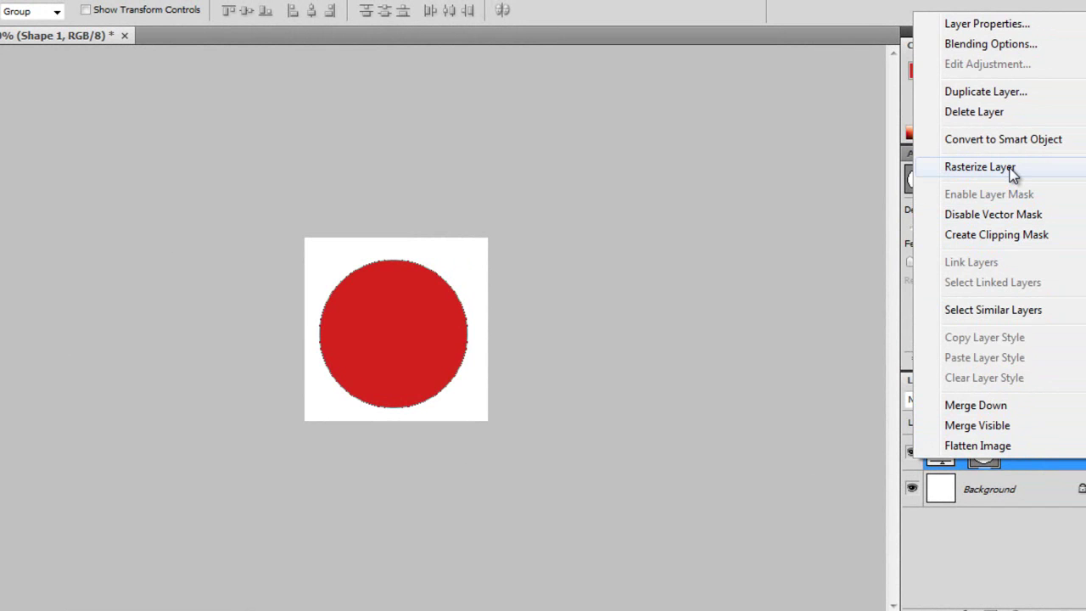
pyautogui.click(1013, 168)
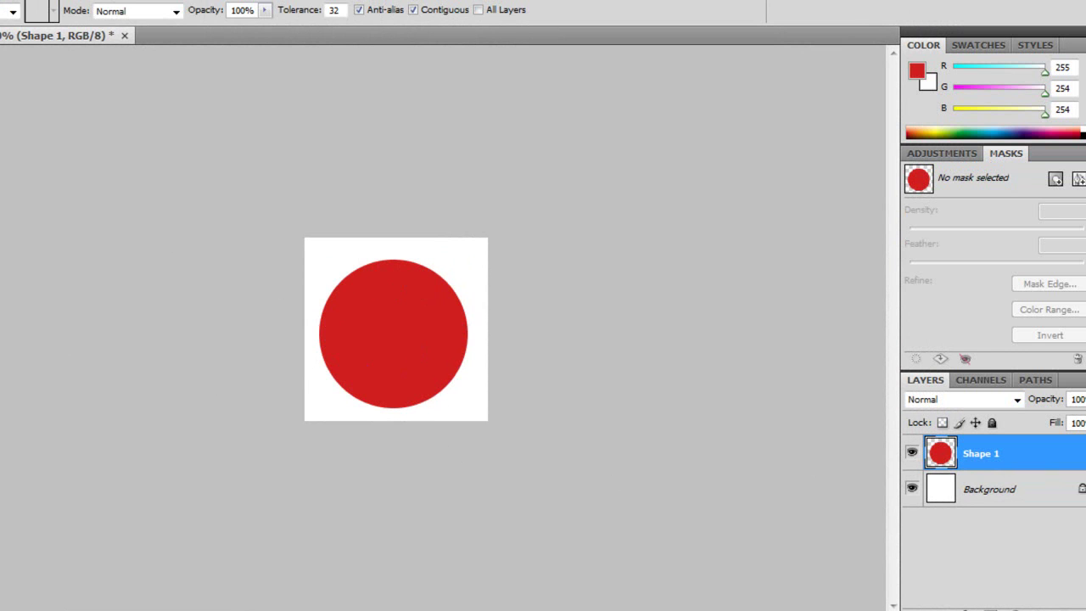
# Step: Recolour the circle deep blue #0471b0
pyautogui.click(5, 495)
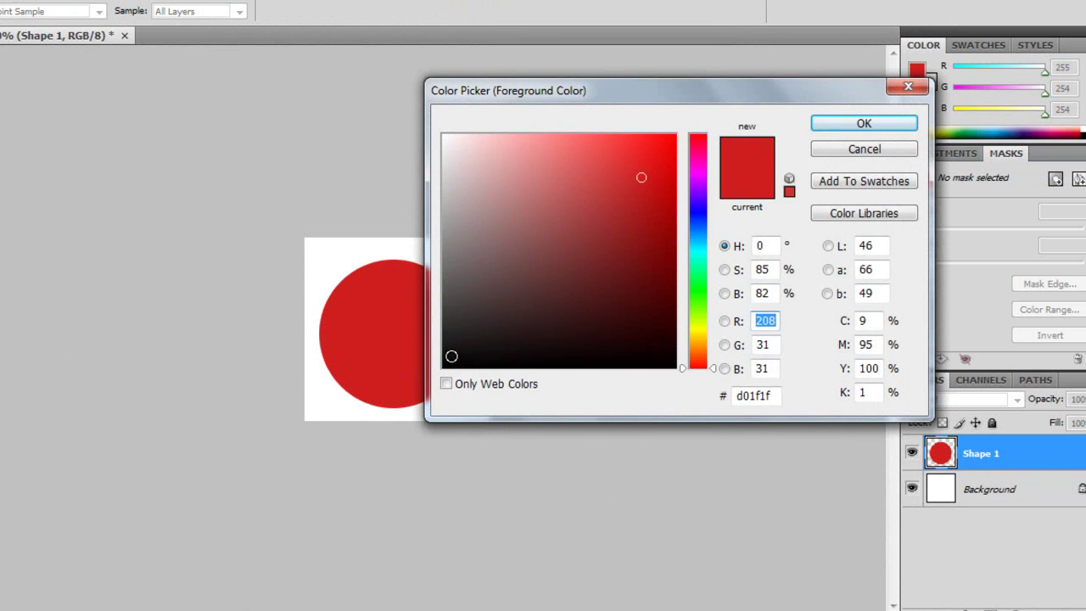
pyautogui.click(701, 237)
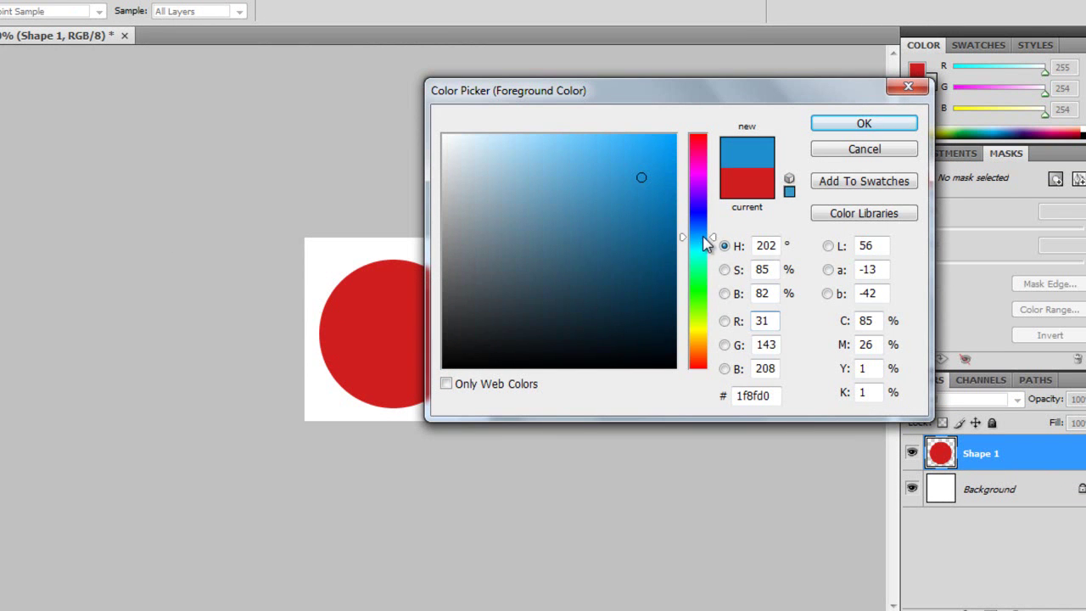
pyautogui.click(663, 241)
pyautogui.click(671, 207)
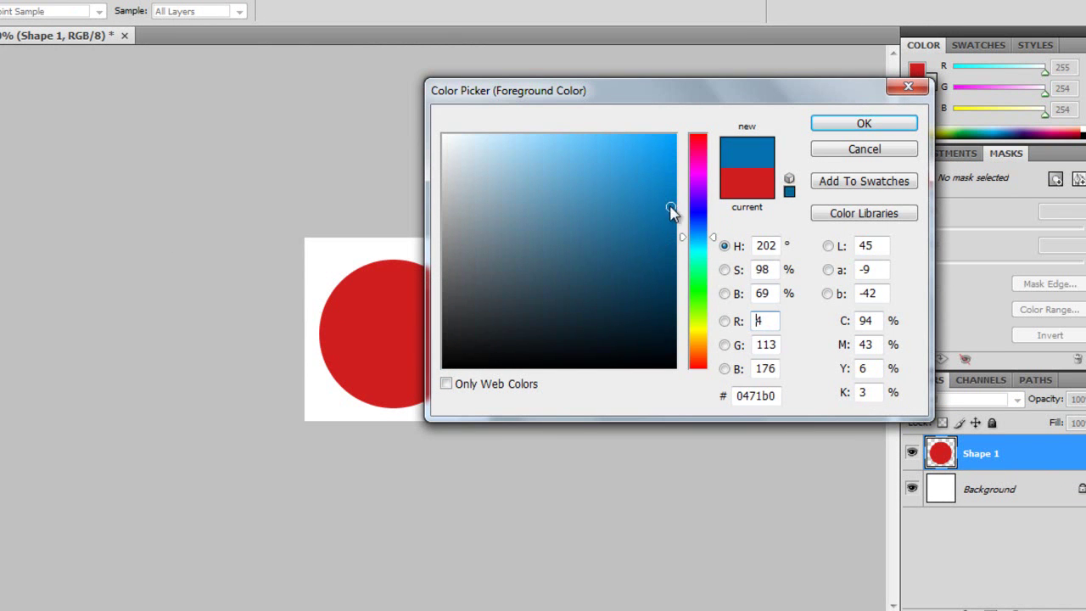
pyautogui.click(883, 129)
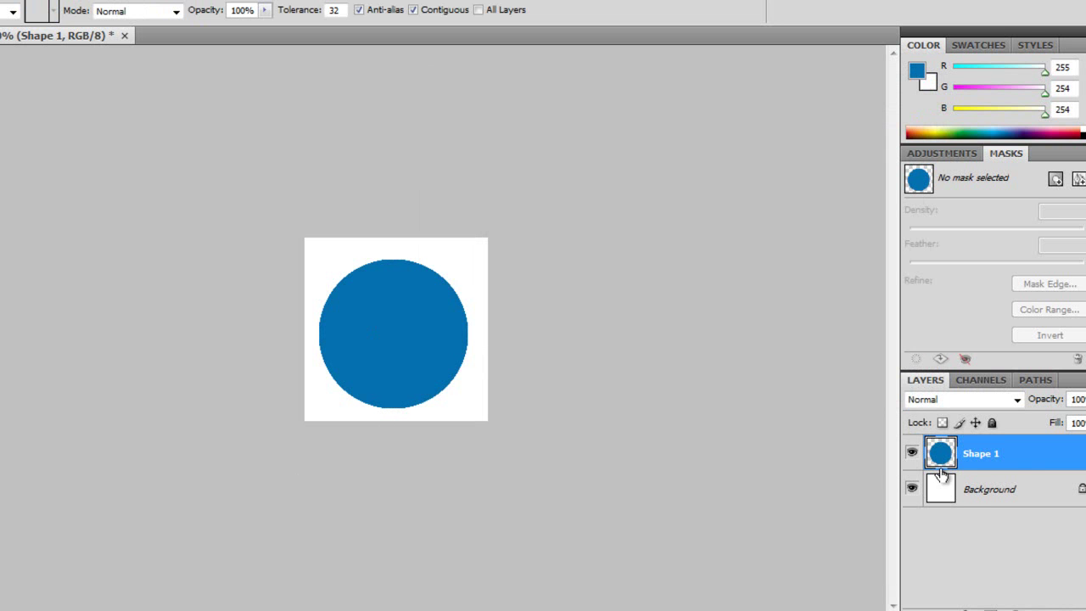
# Step: Enable a black Stroke and Bevel and Emboss in Shape 1's Layer Style
pyautogui.doubleClick(1020, 456)
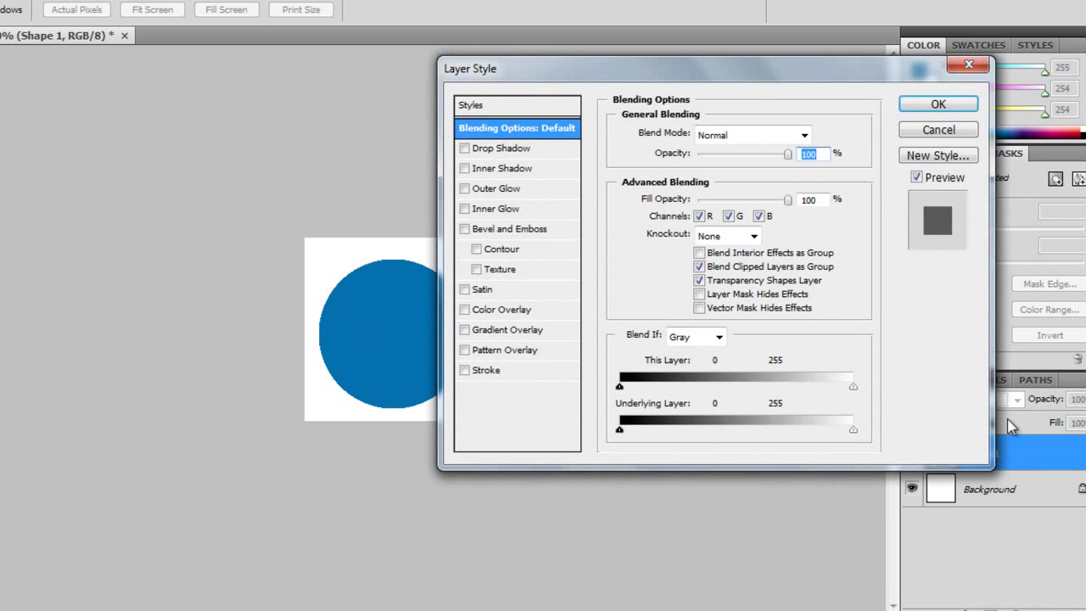
pyautogui.click(980, 71)
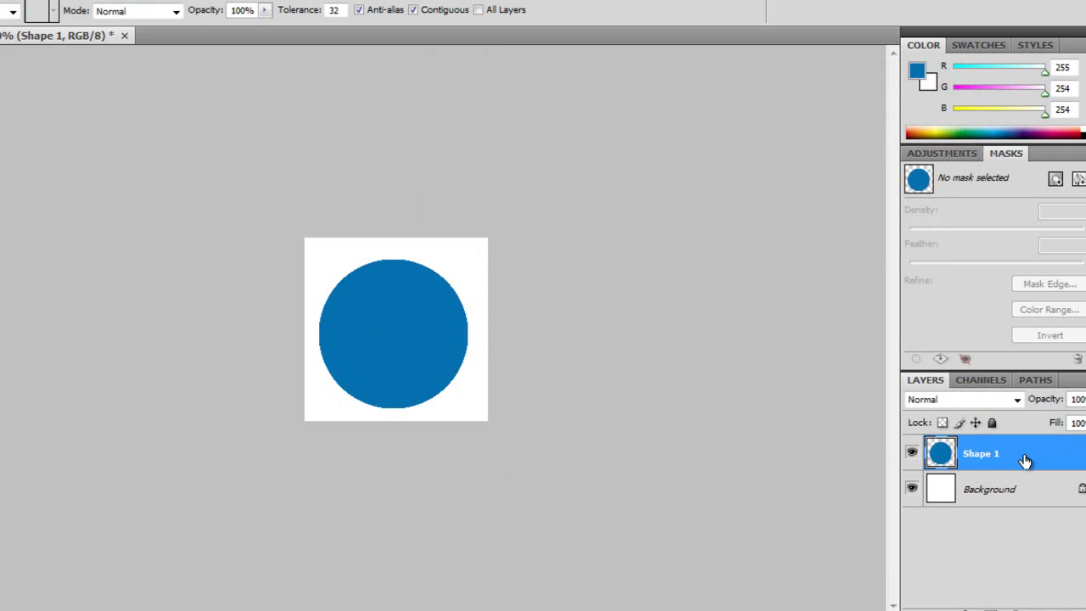
pyautogui.doubleClick(1025, 460)
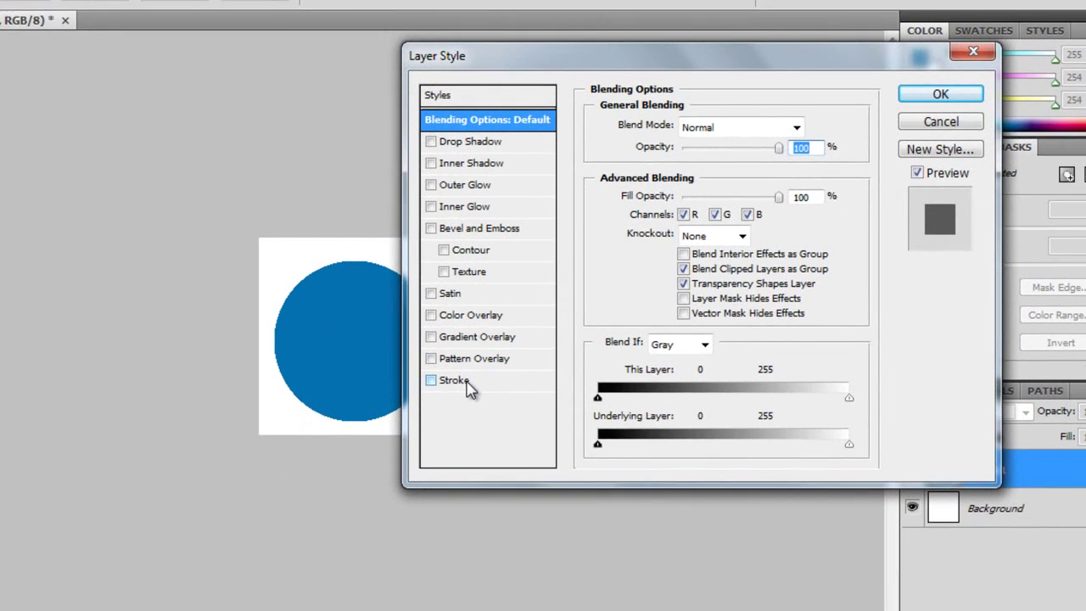
pyautogui.click(518, 371)
pyautogui.click(631, 255)
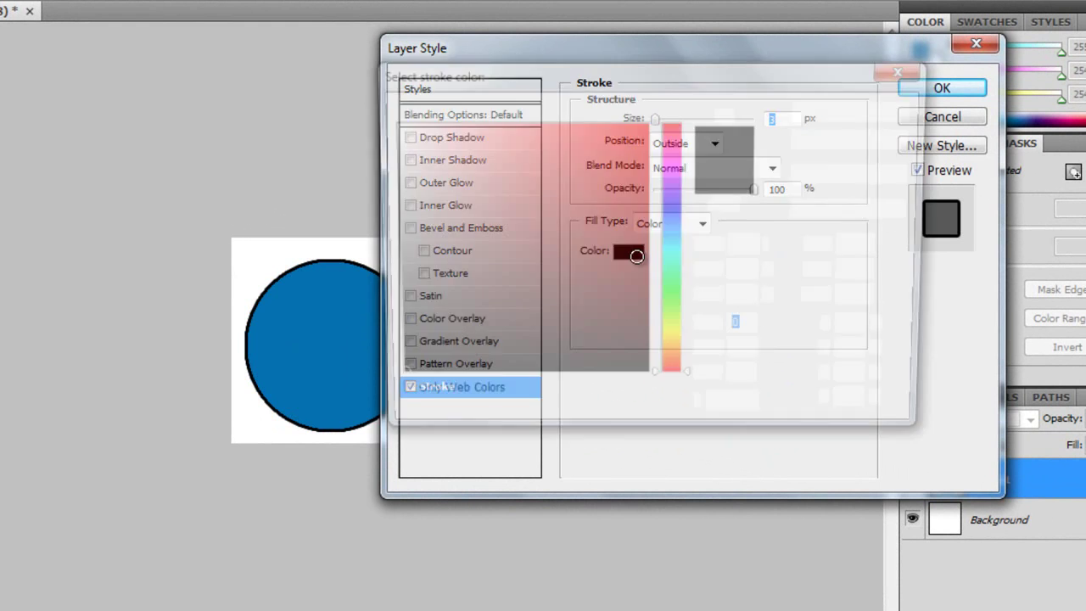
pyautogui.click(862, 115)
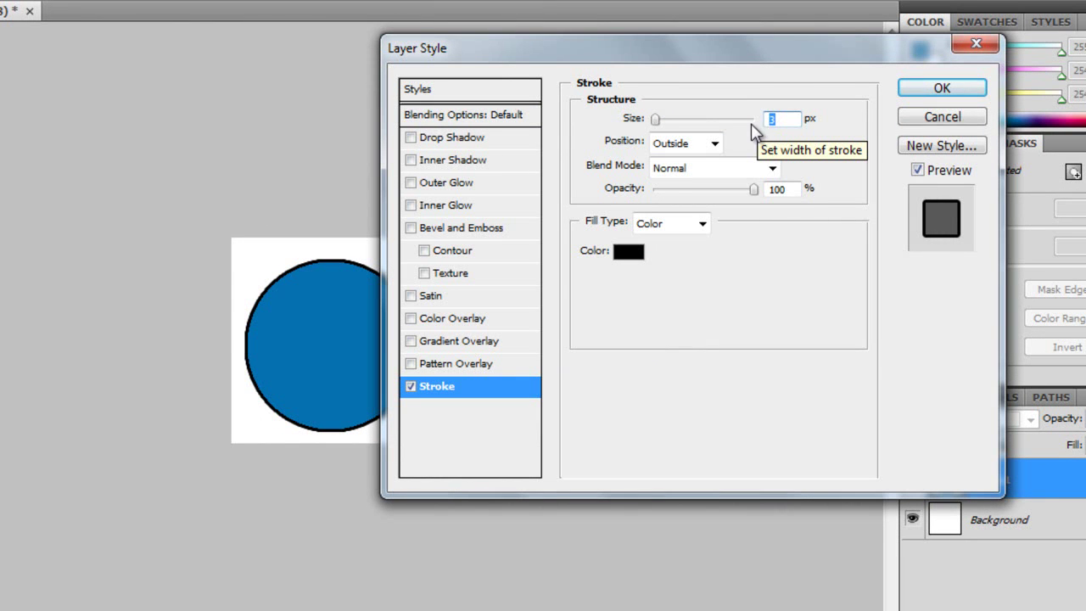
pyautogui.click(444, 231)
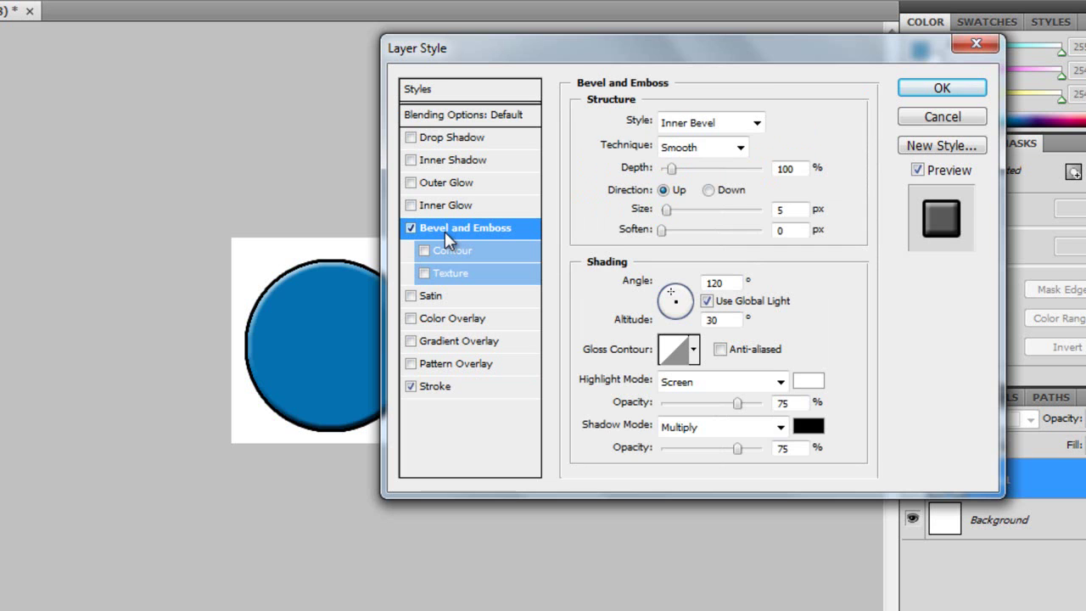
# Step: Set bevel Depth to 1000% and Size to 140 px, raise Soften, and apply
pyautogui.moveTo(673, 170); pyautogui.dragTo(764, 169)
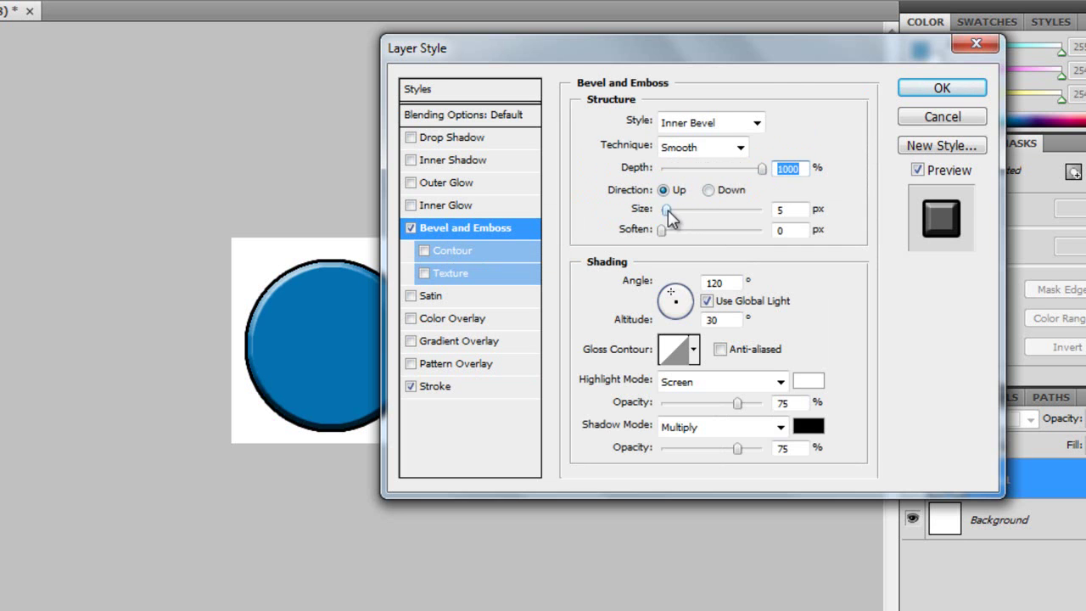
pyautogui.moveTo(667, 209); pyautogui.dragTo(724, 212)
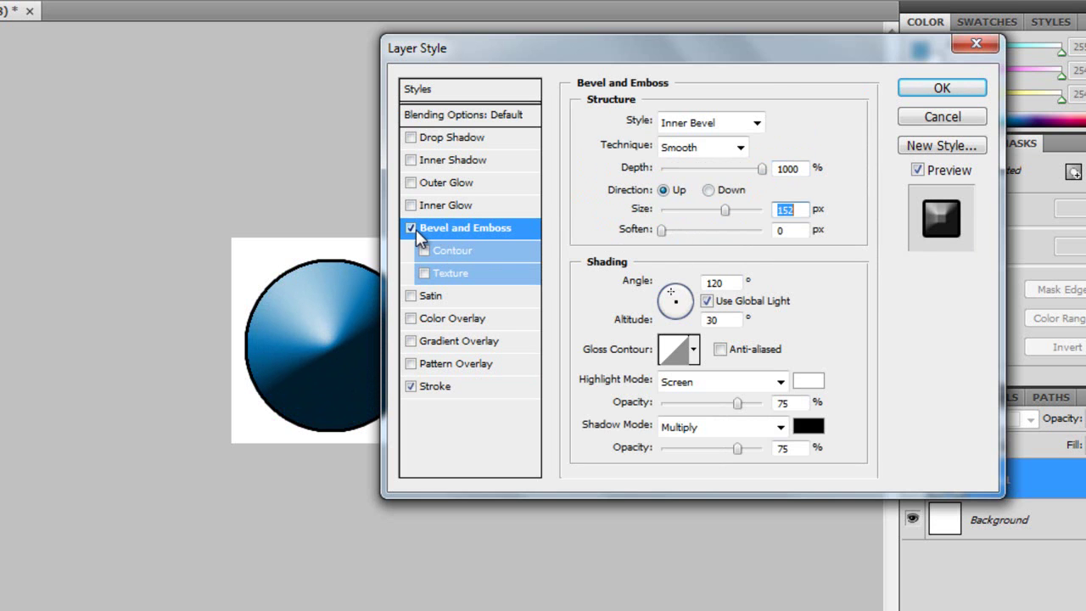
pyautogui.doubleClick(788, 169)
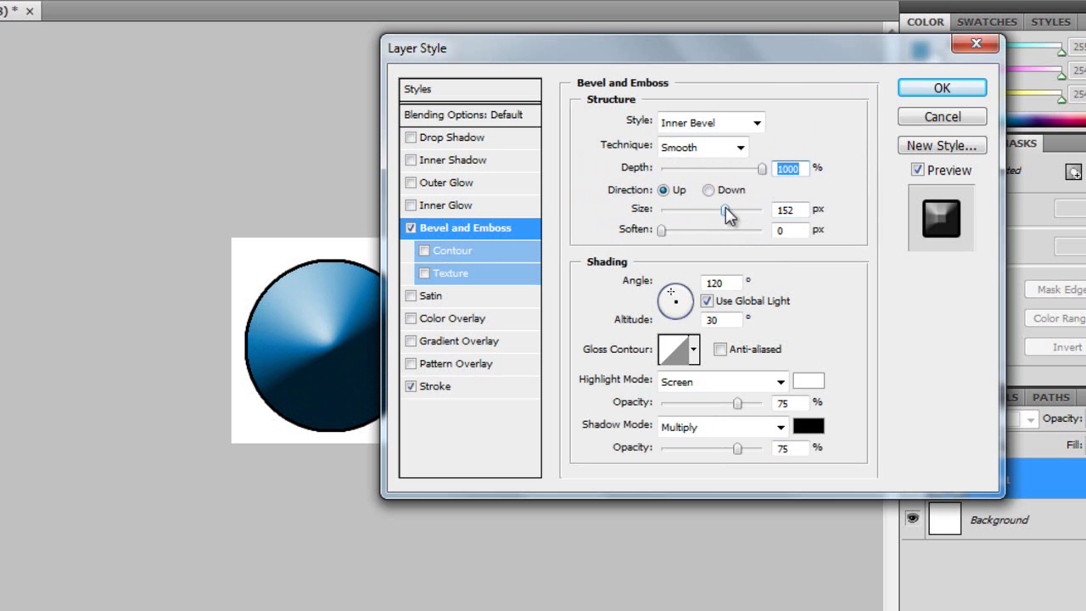
pyautogui.moveTo(724, 210); pyautogui.dragTo(726, 210)
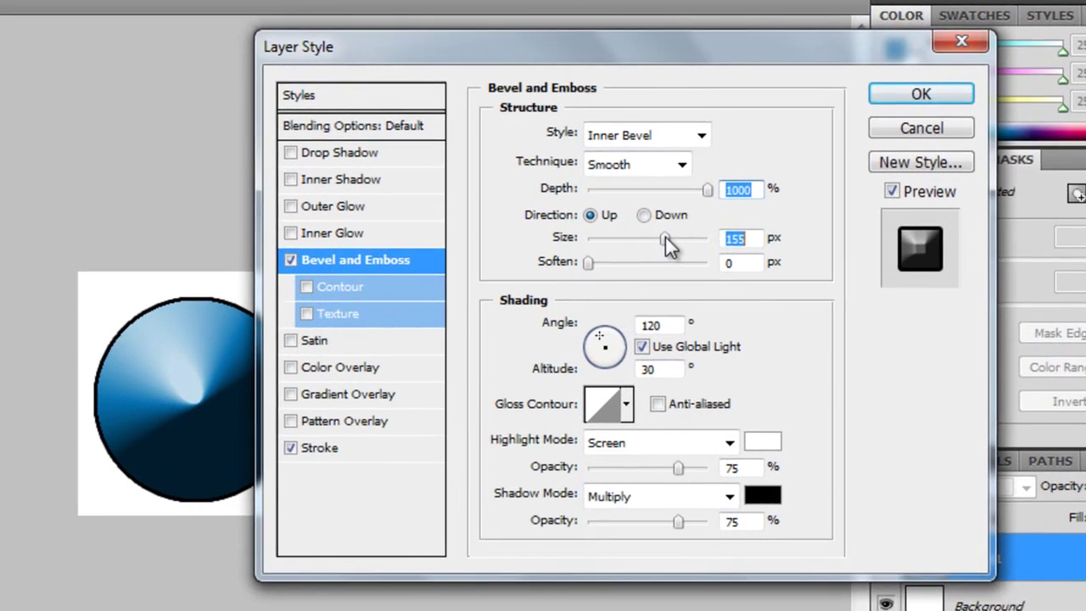
pyautogui.moveTo(669, 244); pyautogui.dragTo(660, 246)
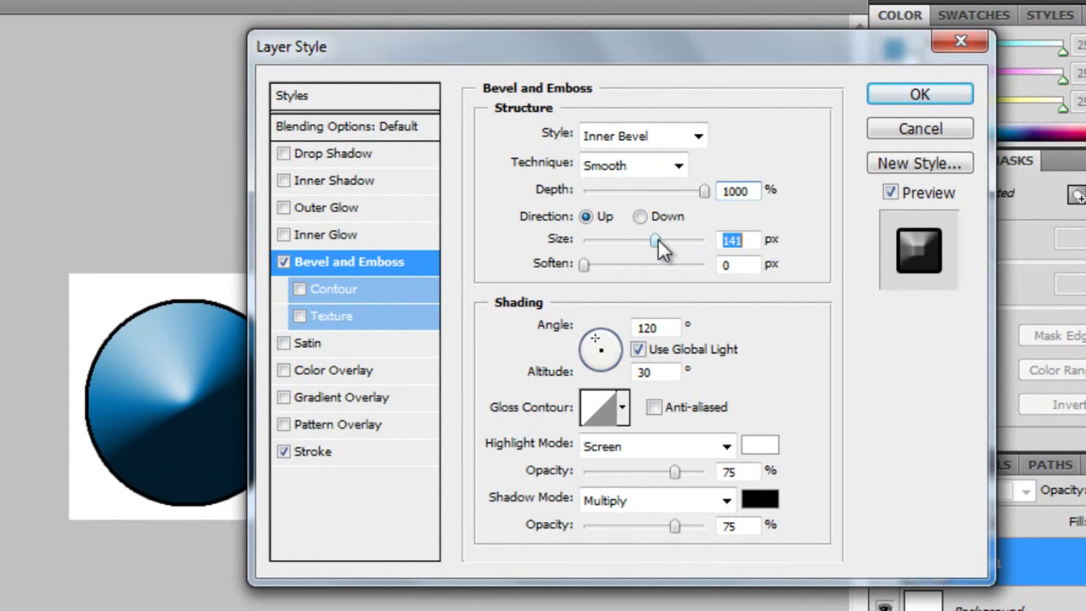
pyautogui.doubleClick(747, 241)
pyautogui.write('14')
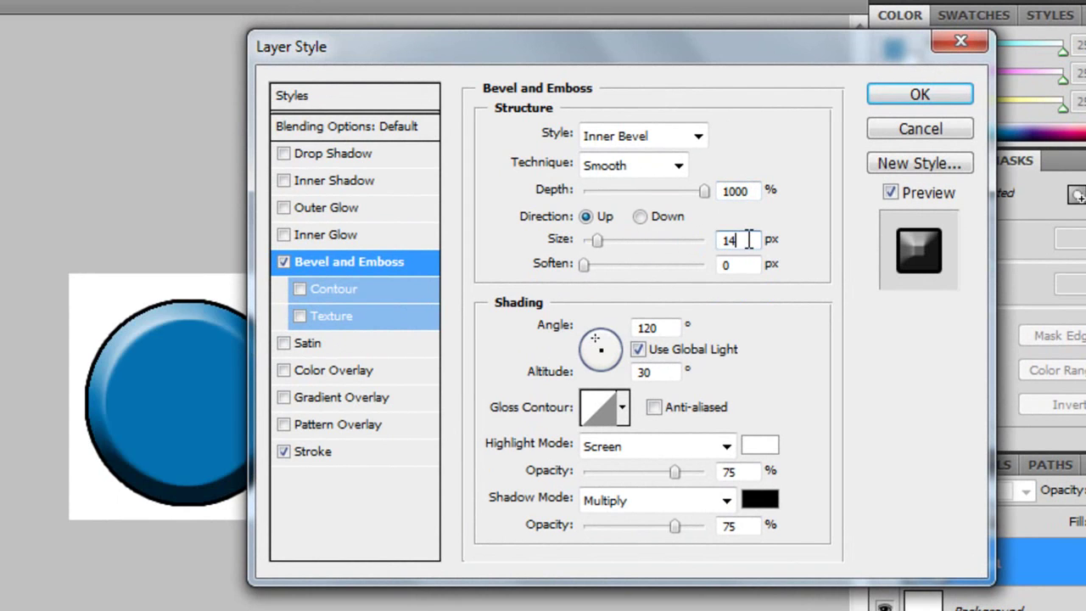
pyautogui.write('0')
pyautogui.moveTo(588, 268)
pyautogui.mouseDown()
pyautogui.moveTo(715, 277)
pyautogui.moveTo(676, 276)
pyautogui.mouseUp()
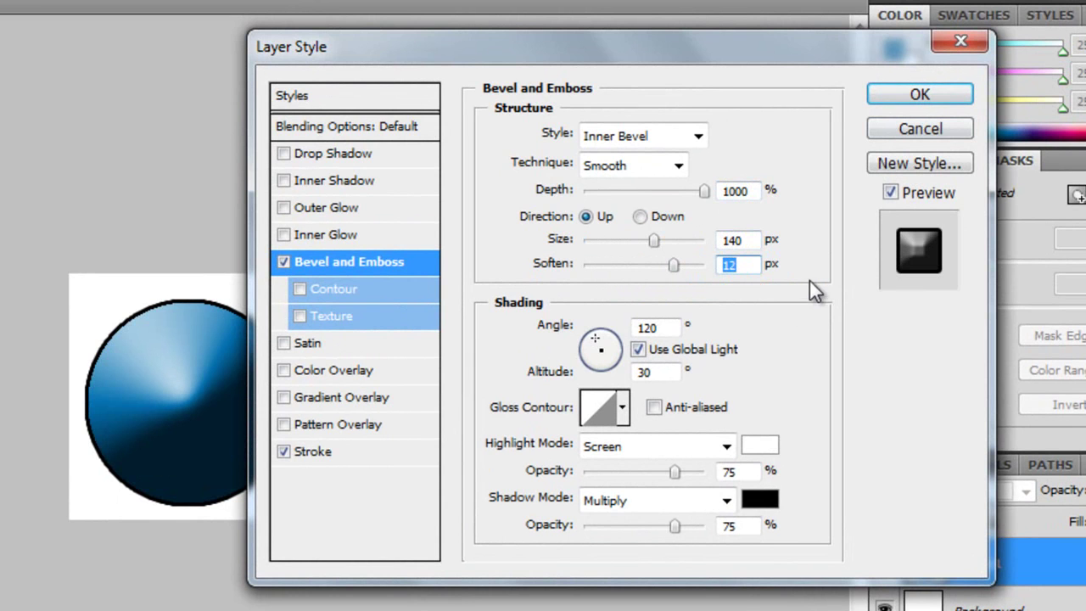
pyautogui.click(920, 96)
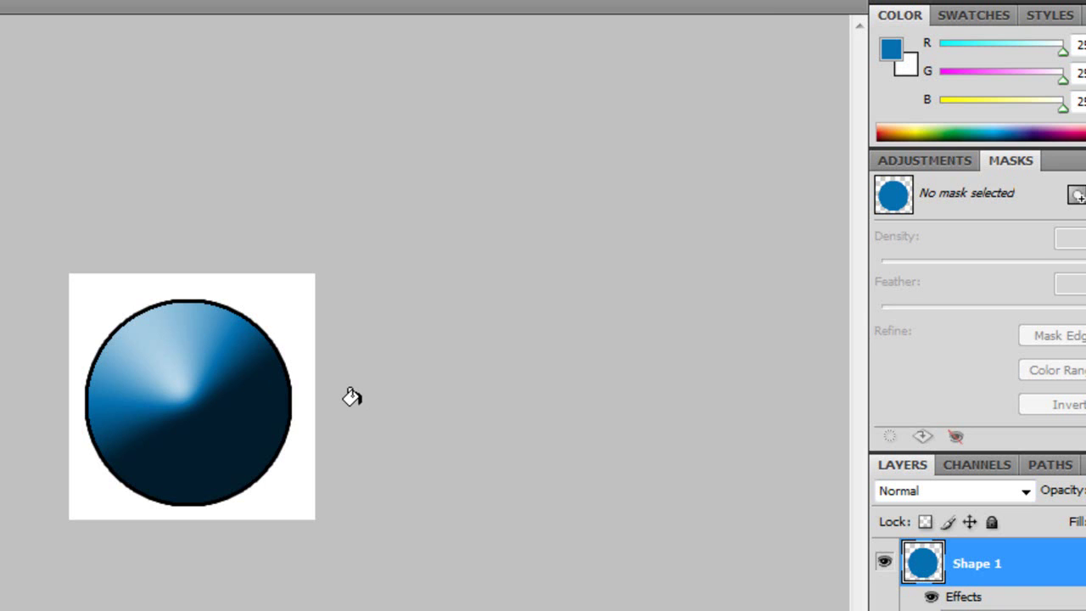
pyautogui.rightClick(884, 567)
# Step: Reduce the Shape 1 stroke size from 3 px to 2 px
pyautogui.rightClick(1014, 579)
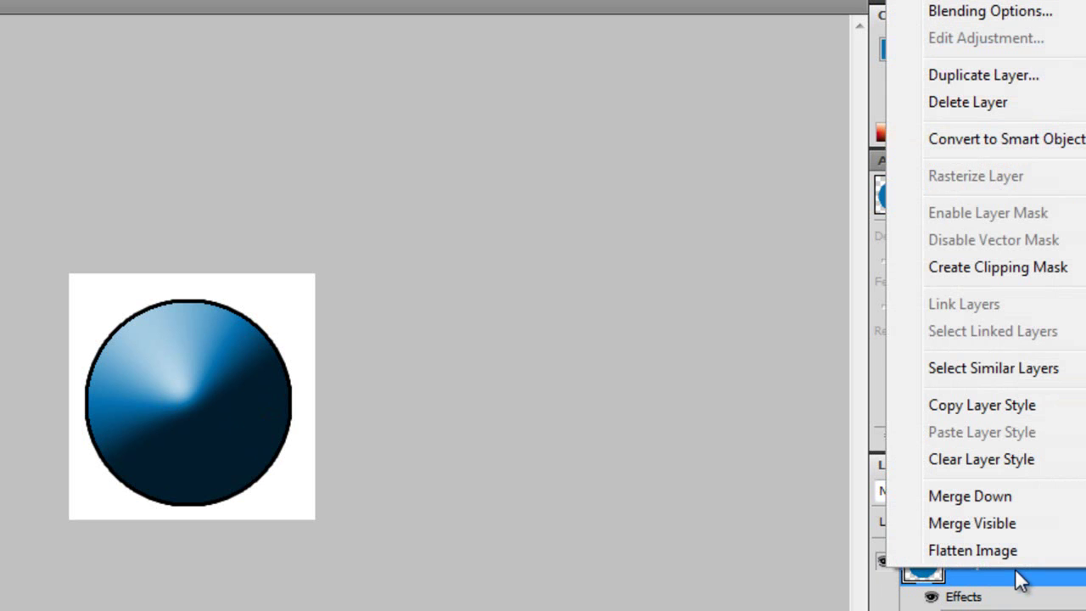
pyautogui.press('Escape')
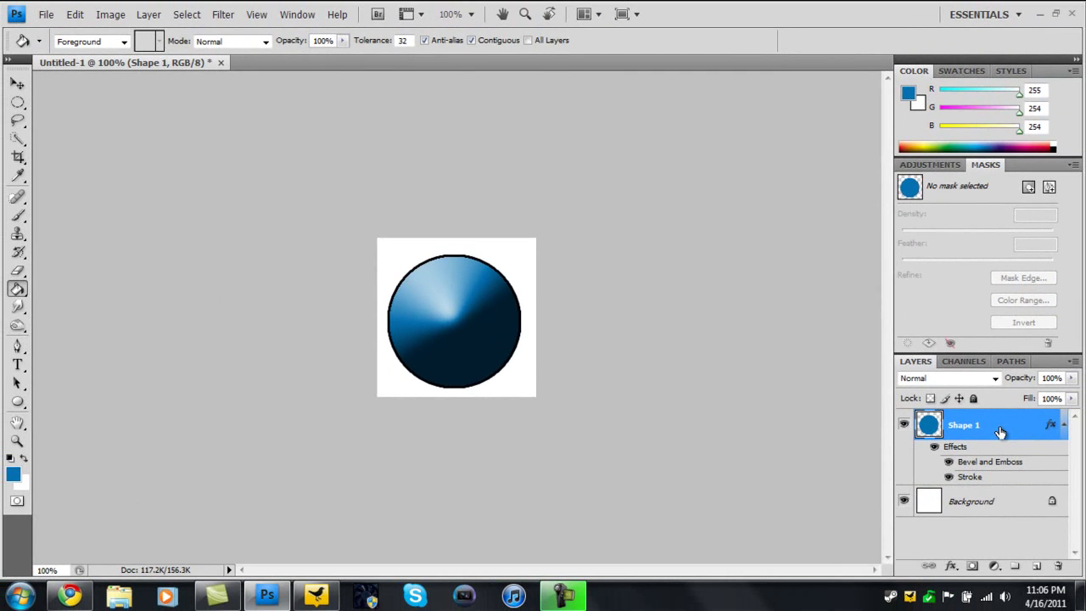
pyautogui.press('h')
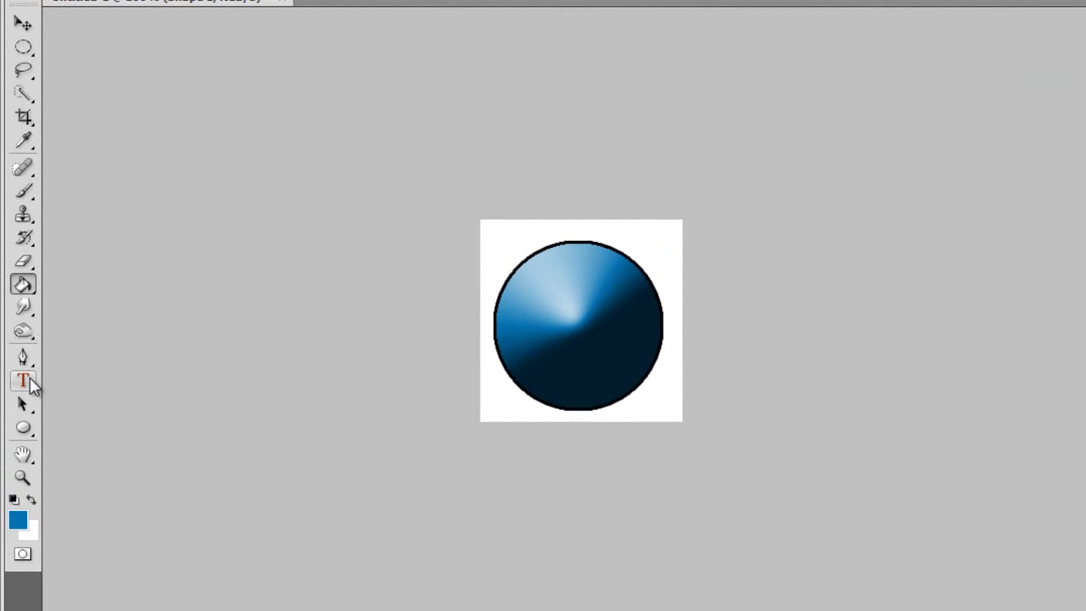
pyautogui.click(17, 365)
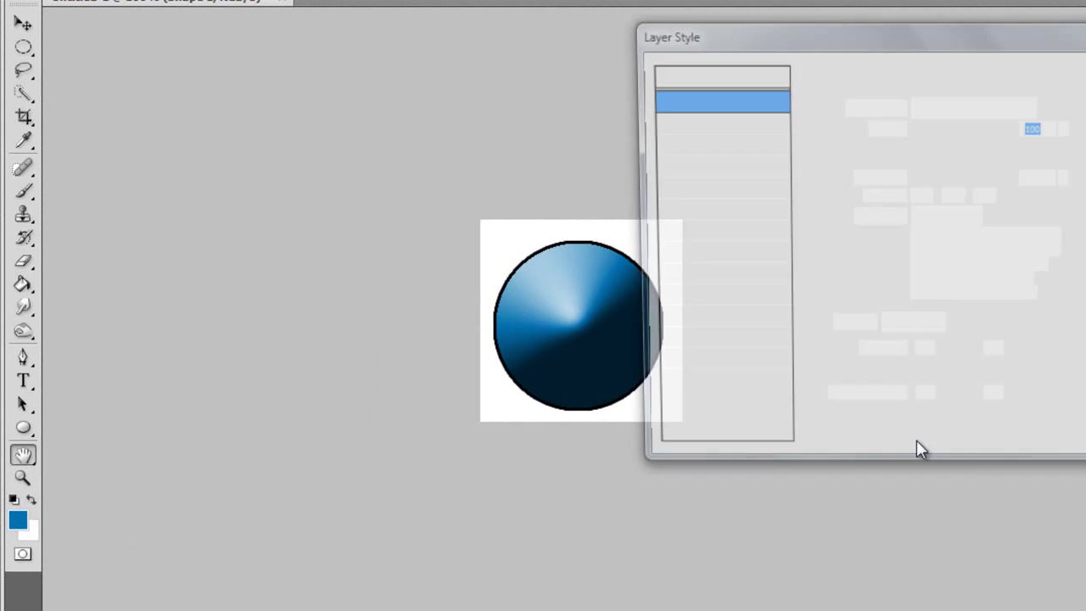
pyautogui.click(713, 366)
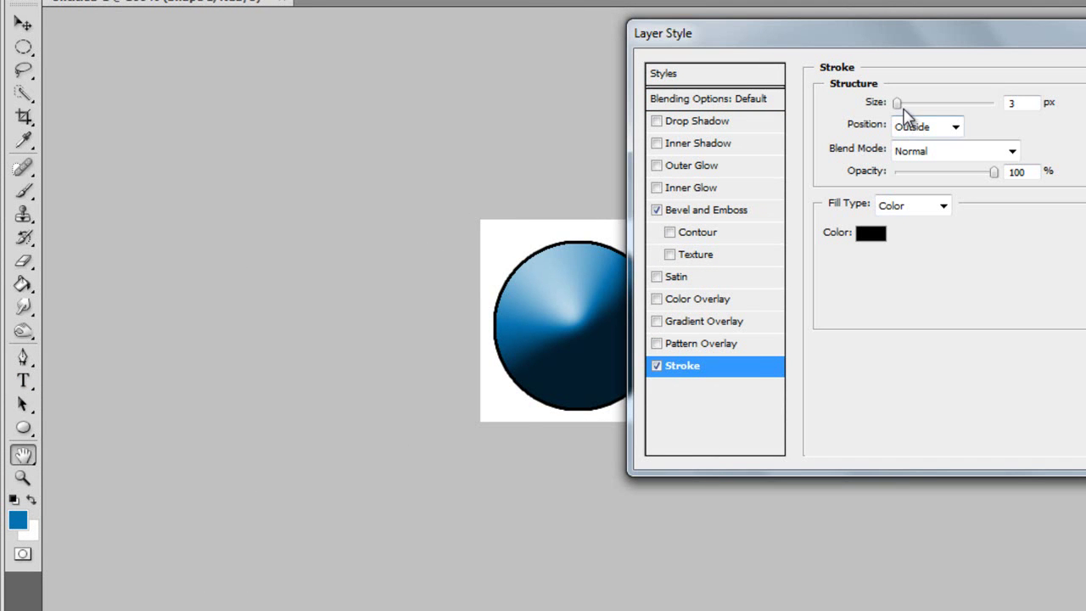
pyautogui.moveTo(897, 104); pyautogui.dragTo(897, 109)
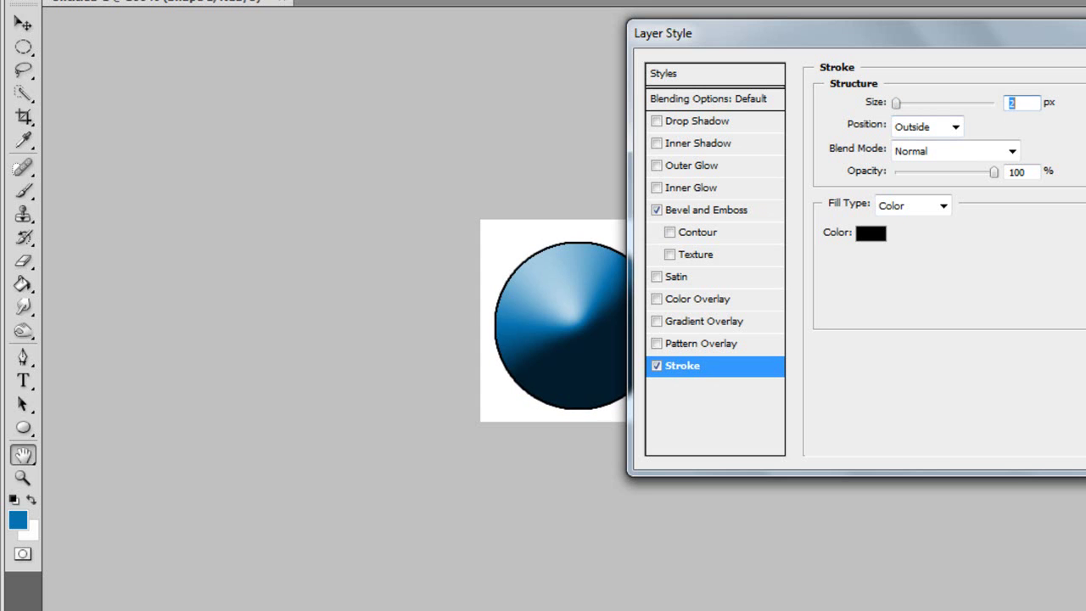
pyautogui.press('Return')
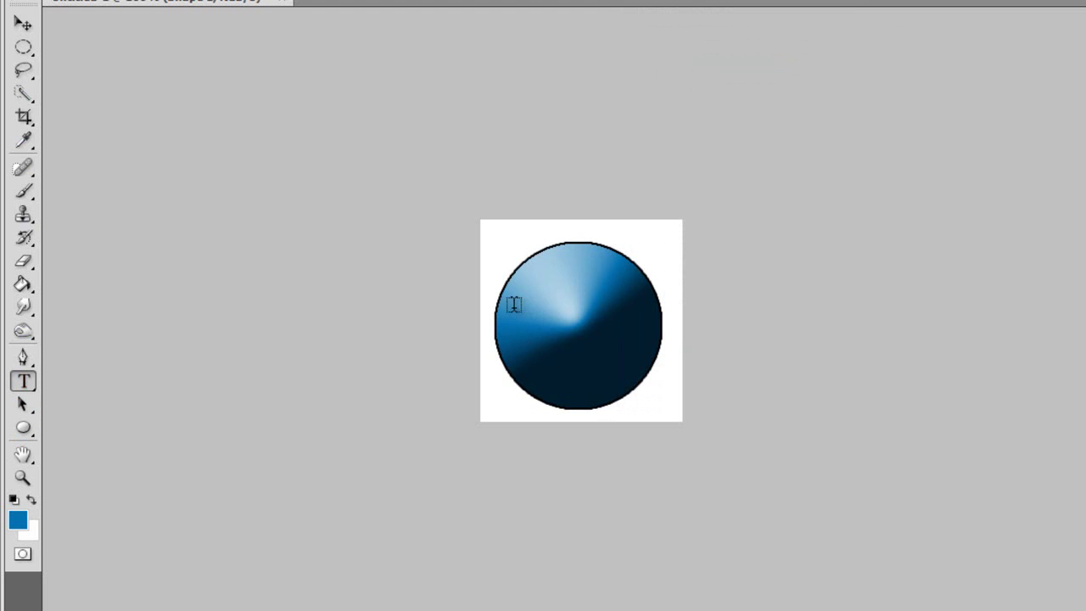
# Step: Type 'MGT' in 60 pt blue Segoe Script over the circle, shifted up-left
pyautogui.moveTo(508, 306); pyautogui.dragTo(621, 370)
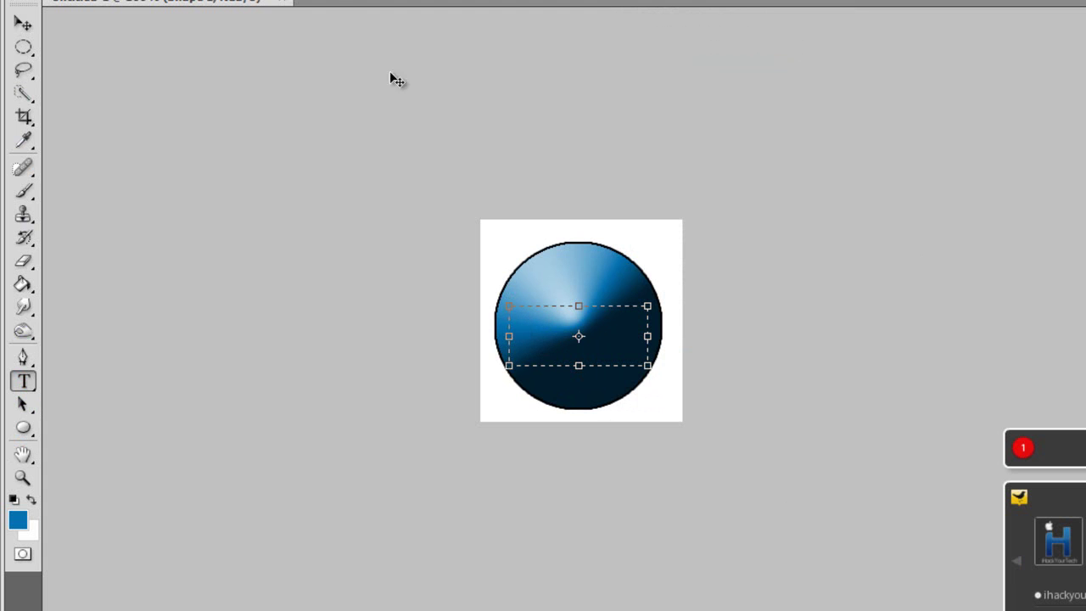
pyautogui.click(396, 290)
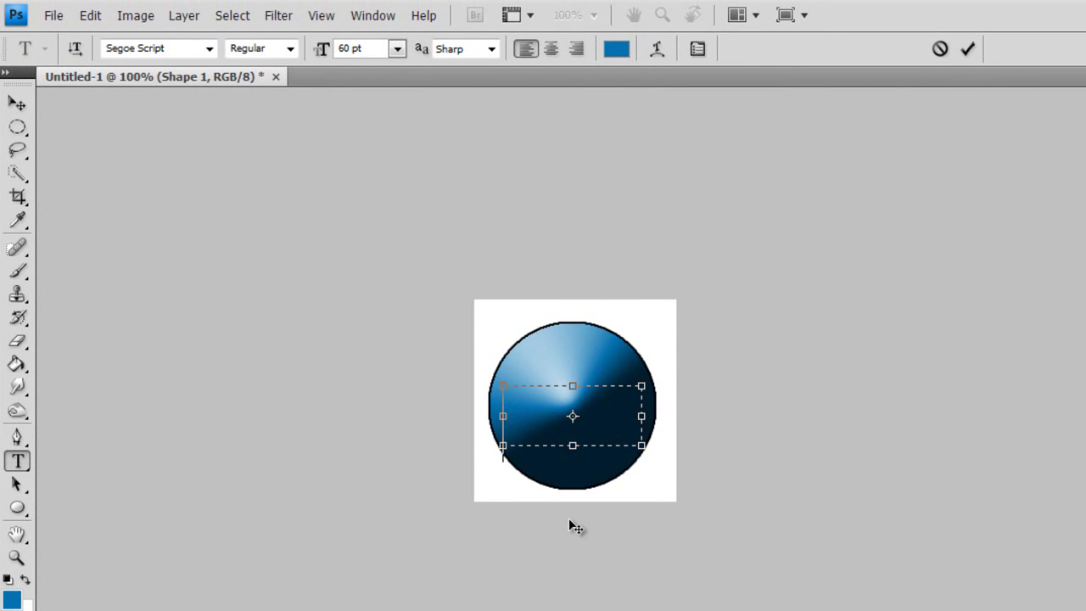
pyautogui.write('MG')
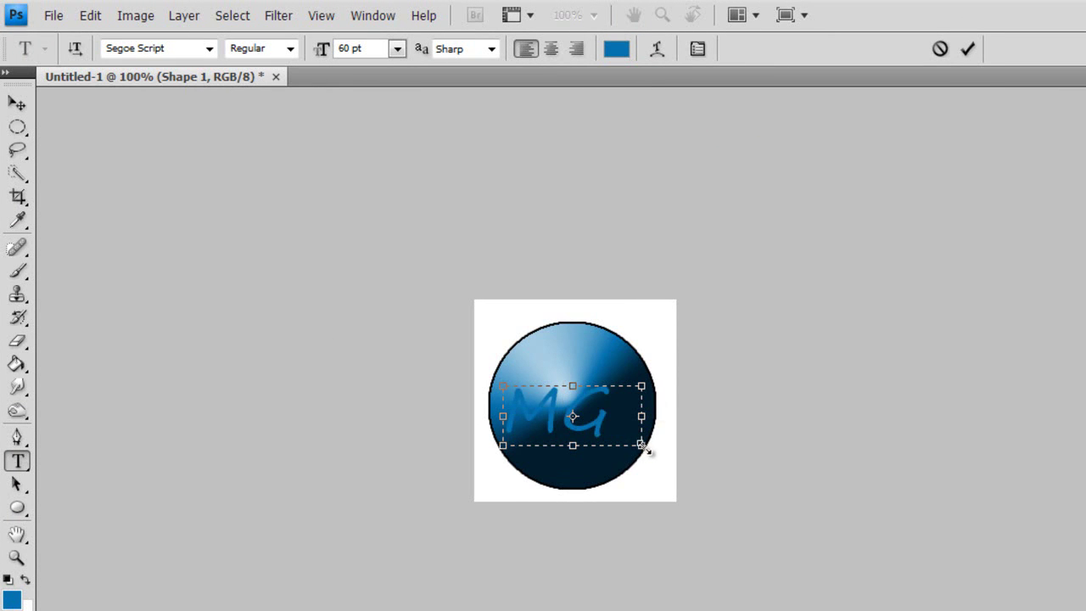
pyautogui.moveTo(642, 446); pyautogui.dragTo(676, 457)
pyautogui.write('T')
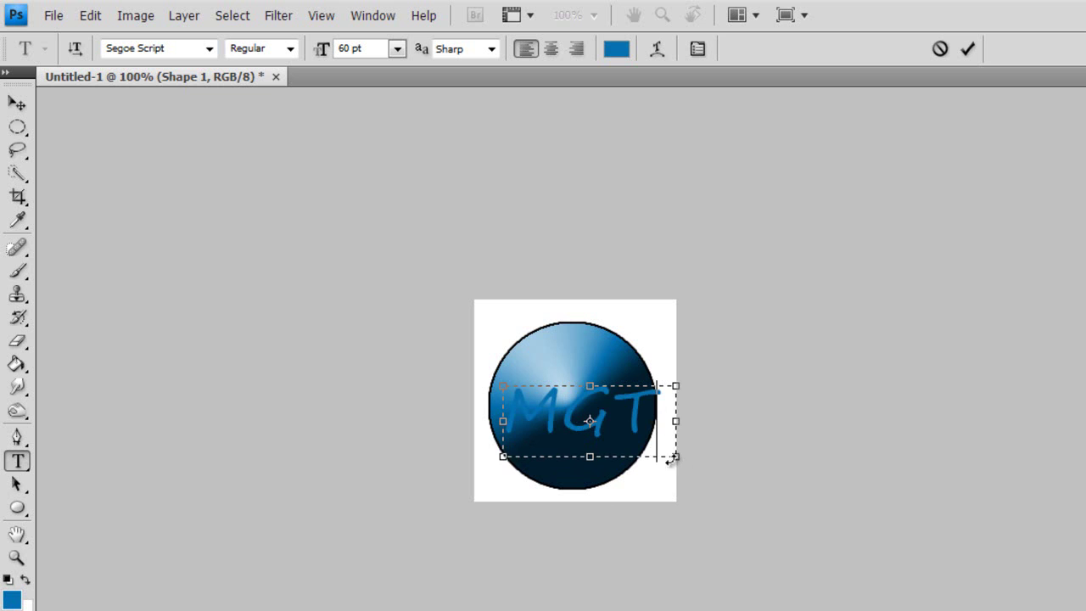
pyautogui.moveTo(626, 562); pyautogui.dragTo(618, 556)
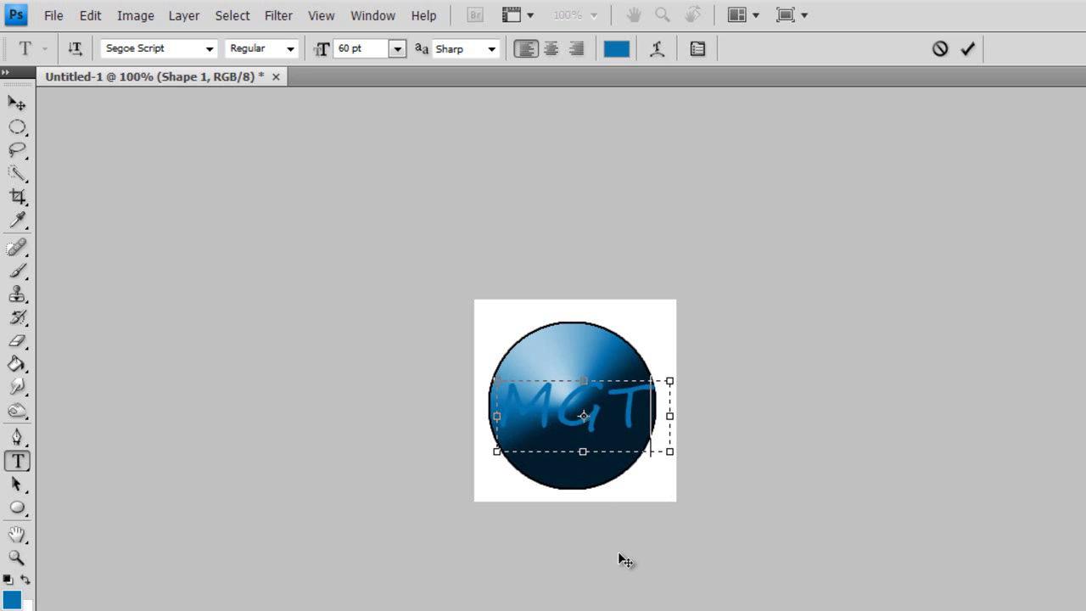
# Step: Select the MGT text and try the Arial, Impact and MoolBoran fonts
pyautogui.moveTo(648, 420); pyautogui.dragTo(503, 415)
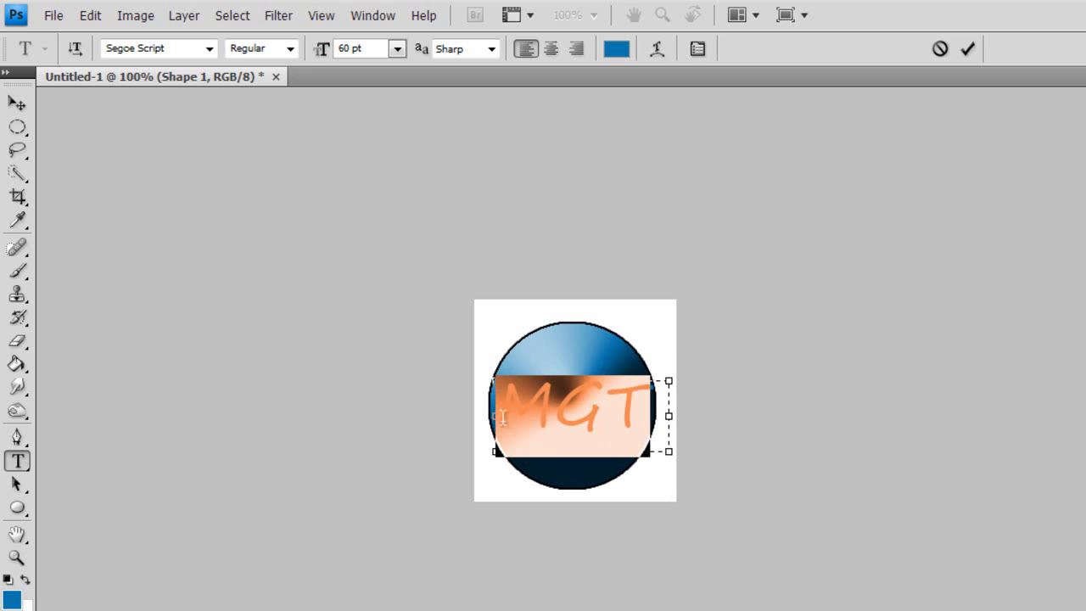
pyautogui.click(211, 50)
pyautogui.scroll(1, 340, 271)
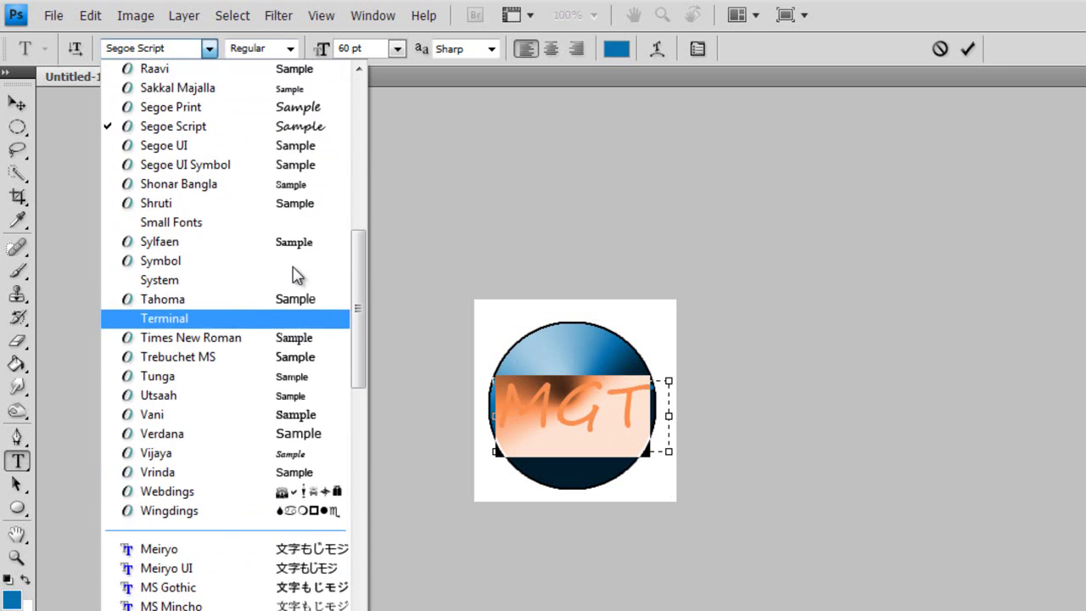
pyautogui.scroll(9, 295, 273)
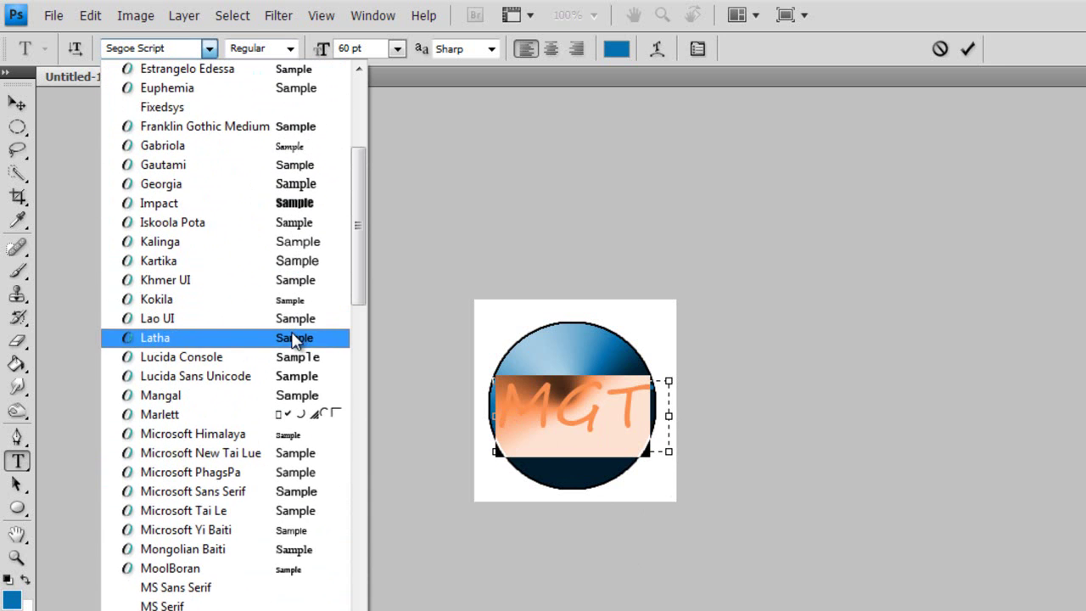
pyautogui.scroll(1, 310, 280)
pyautogui.scroll(4, 306, 246)
pyautogui.click(307, 107)
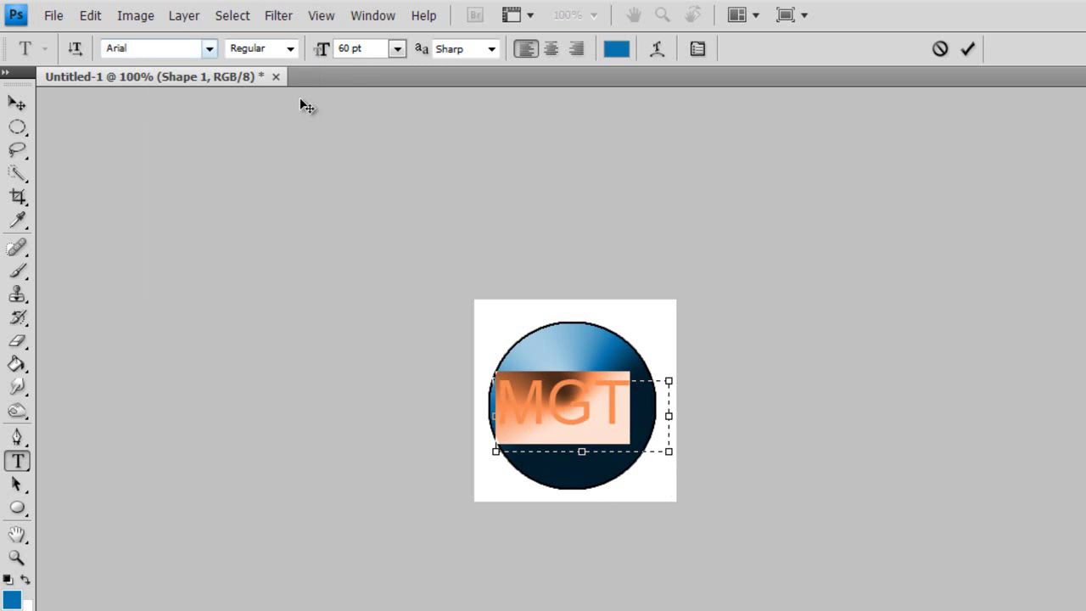
pyautogui.click(209, 48)
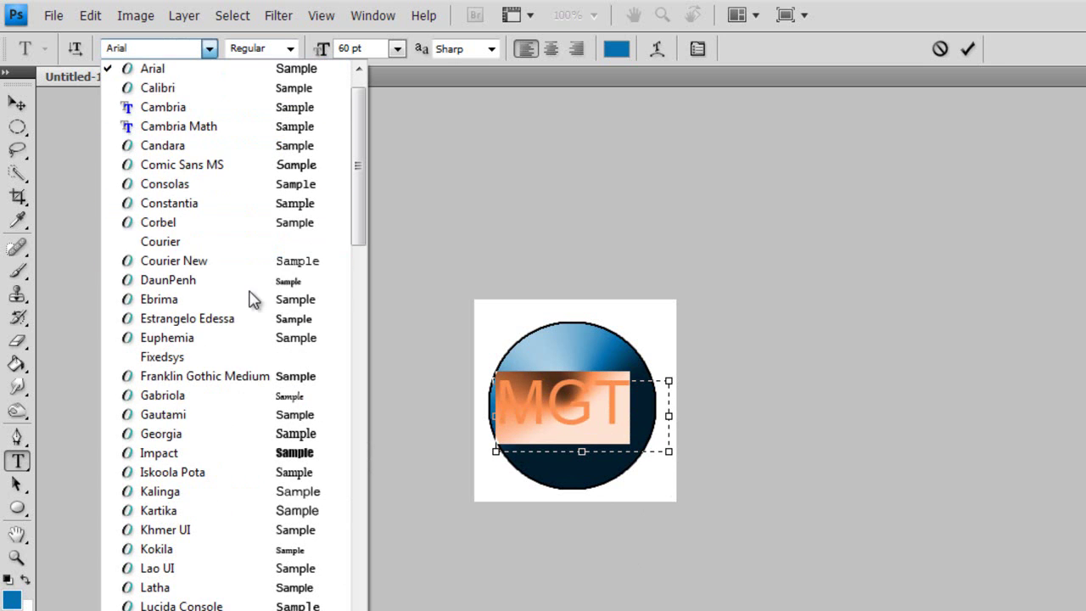
pyautogui.scroll(-1, 252, 301)
pyautogui.scroll(-1, 255, 326)
pyautogui.click(257, 338)
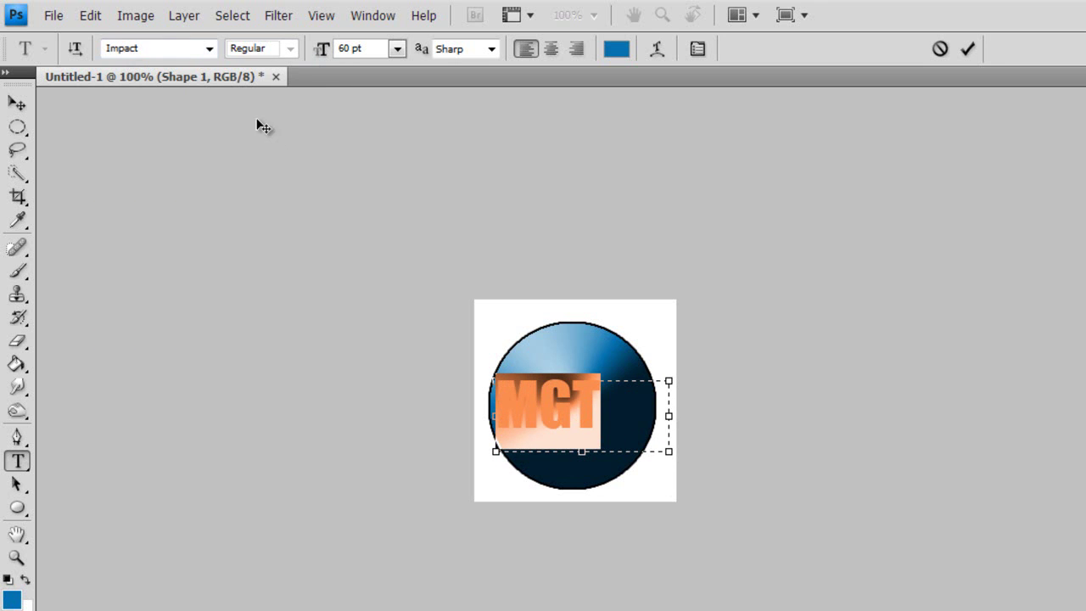
pyautogui.click(209, 48)
pyautogui.scroll(-1, 225, 312)
pyautogui.scroll(-2, 226, 320)
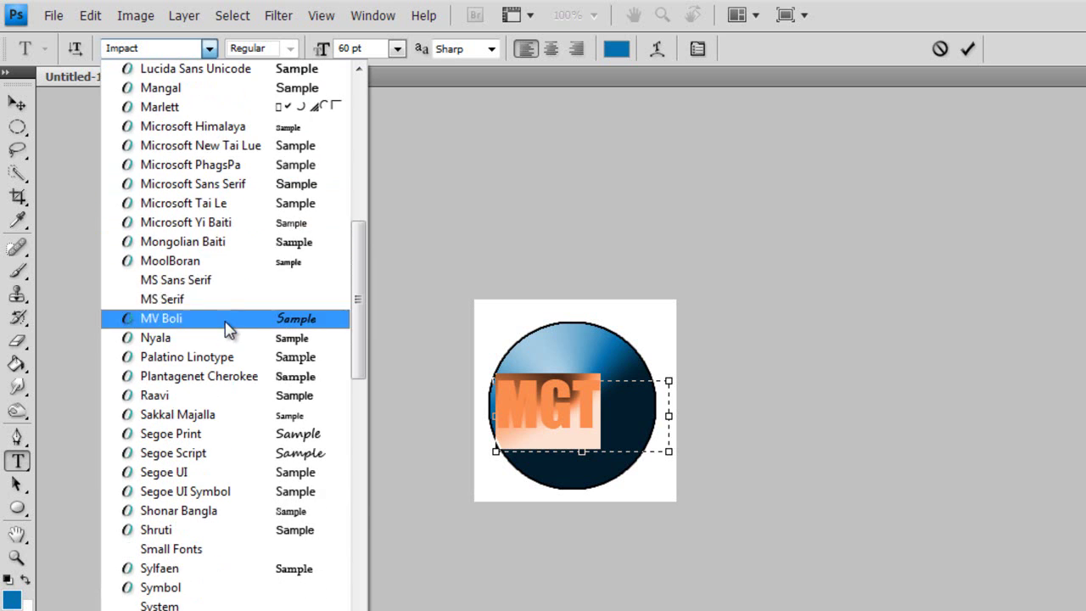
pyautogui.click(263, 262)
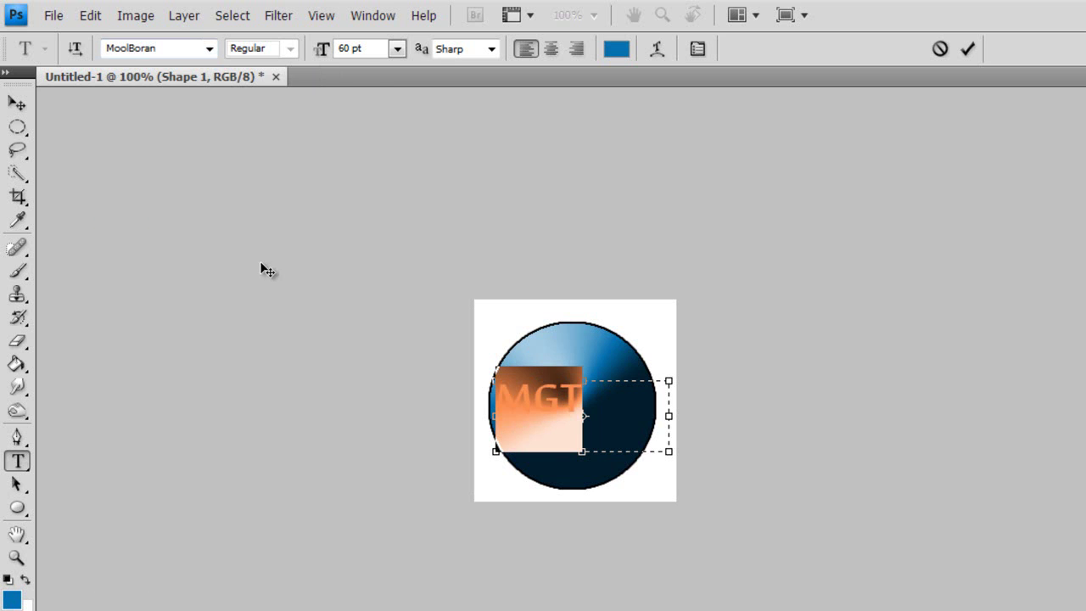
# Step: Set MGT in Sylfaen, move it down-right into the circle, and commit
pyautogui.click(209, 48)
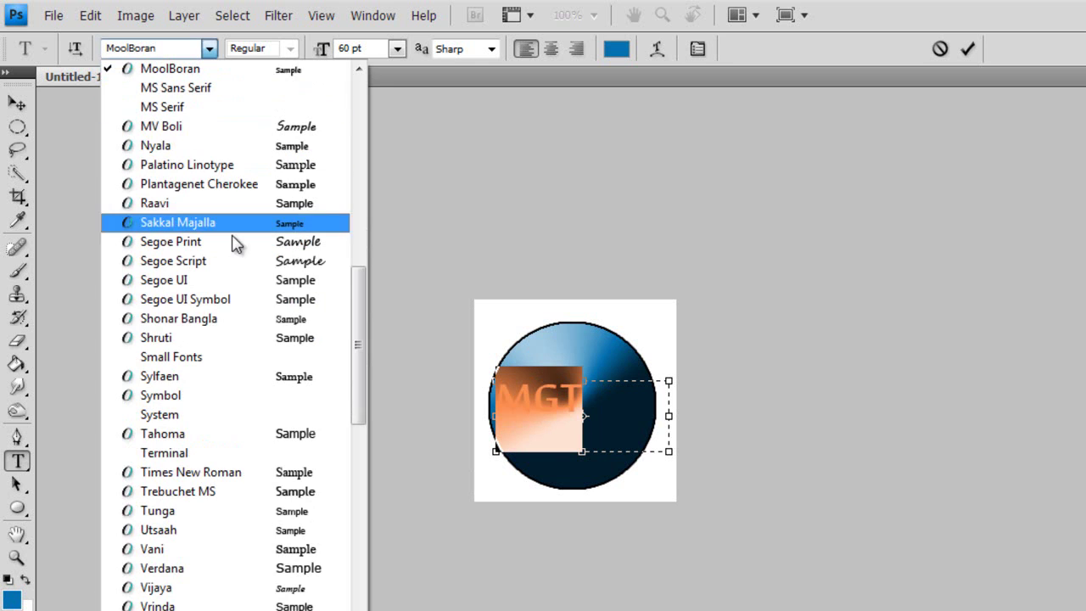
pyautogui.click(240, 378)
pyautogui.moveTo(577, 563); pyautogui.dragTo(591, 566)
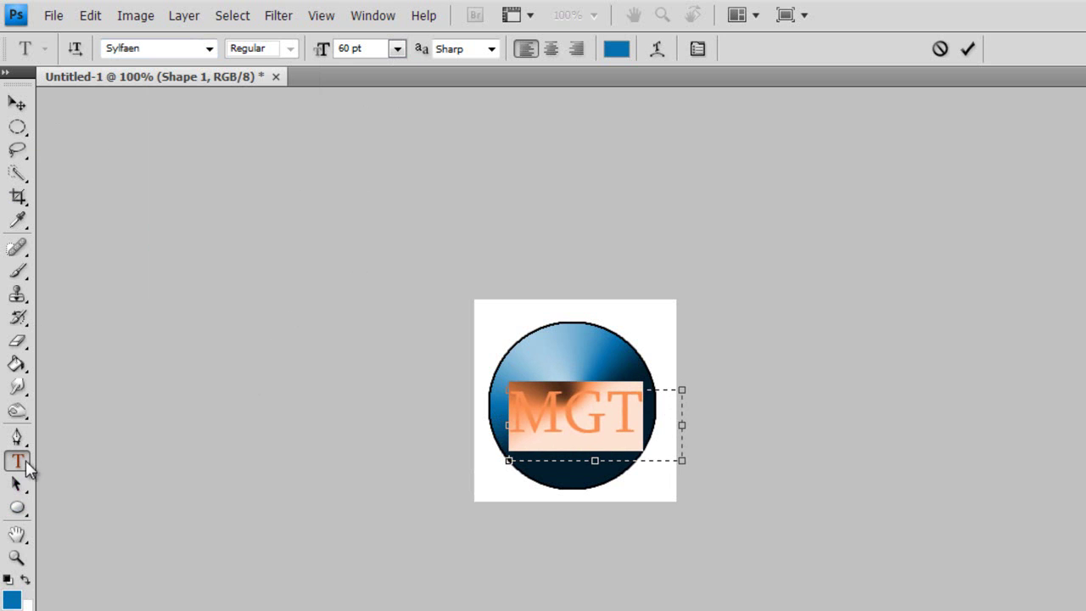
pyautogui.hotkey('ctrl', 'Return')
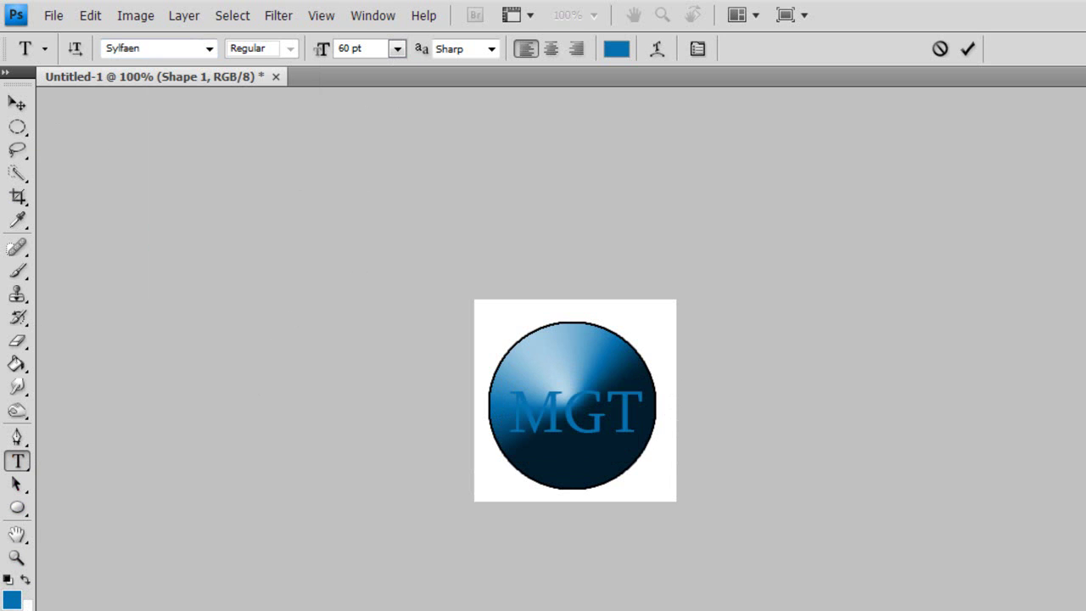
# Step: Give the MGT layer a black Stroke and a red Color Overlay
pyautogui.click(704, 446)
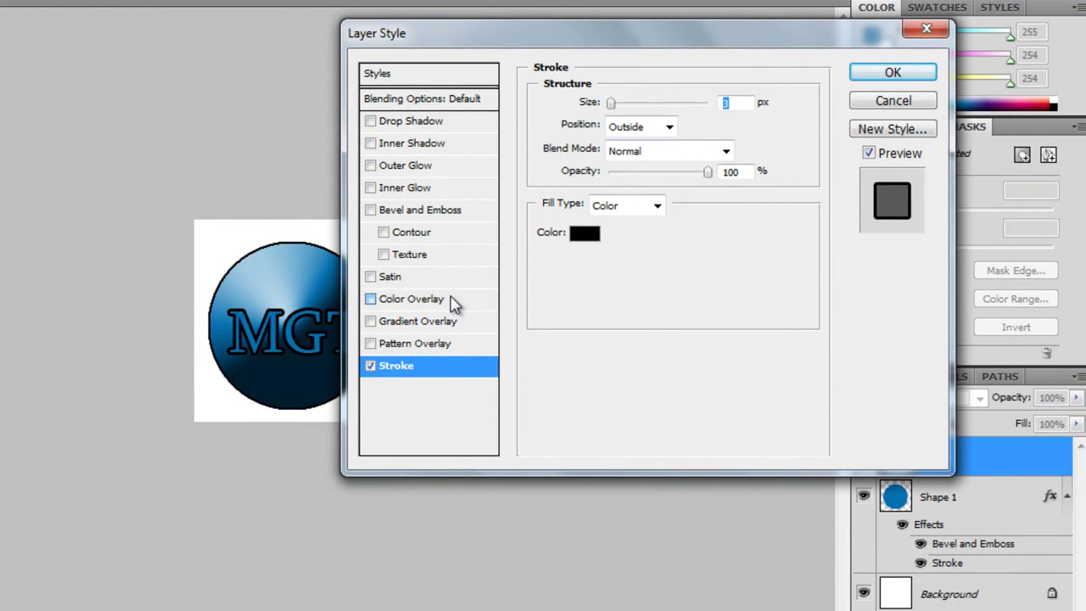
pyautogui.click(468, 307)
pyautogui.click(754, 106)
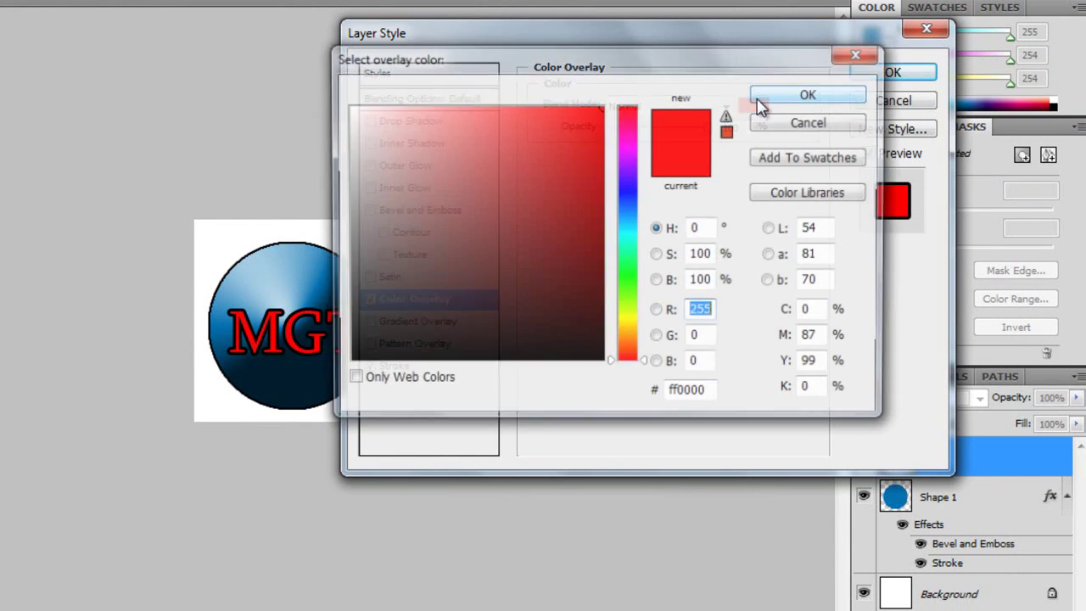
pyautogui.click(837, 95)
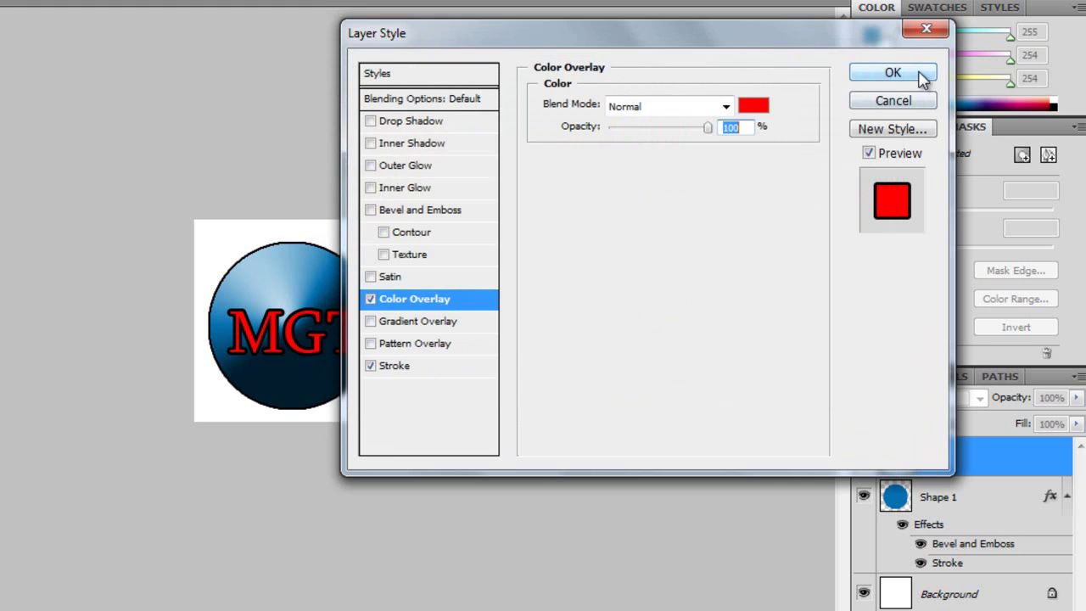
pyautogui.click(908, 73)
pyautogui.click(299, 467)
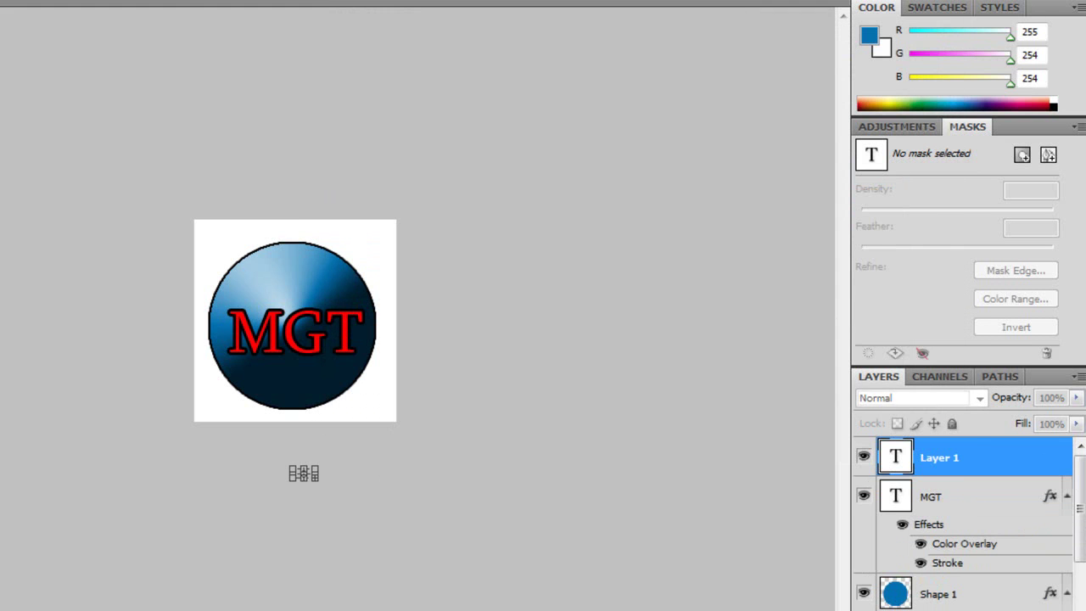
pyautogui.press('Escape')
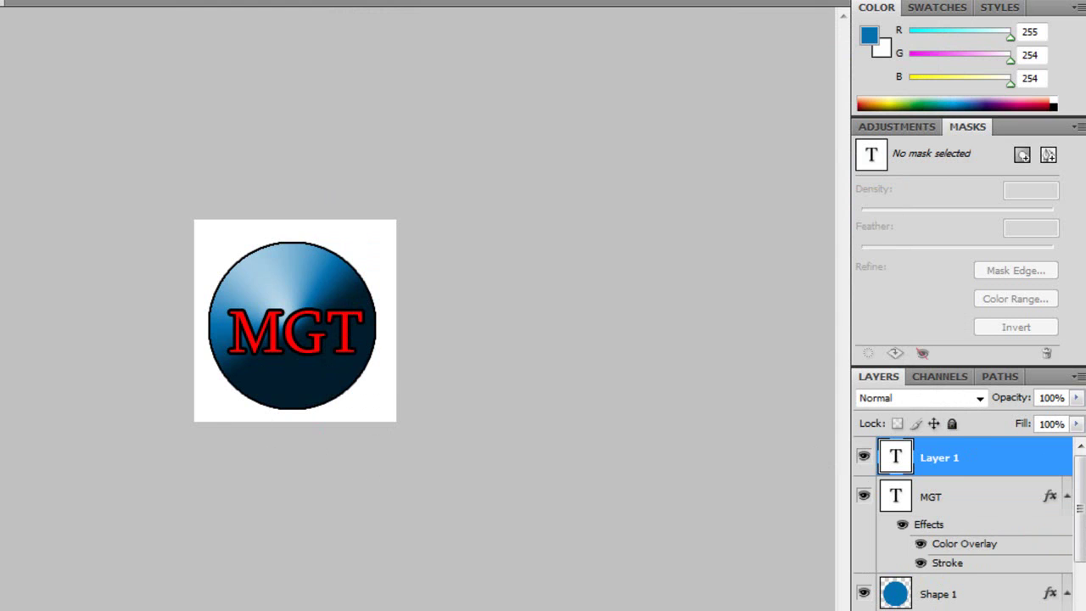
# Step: Nudge the MGT text layer down two pixels inside the blue circle
pyautogui.click(300, 337)
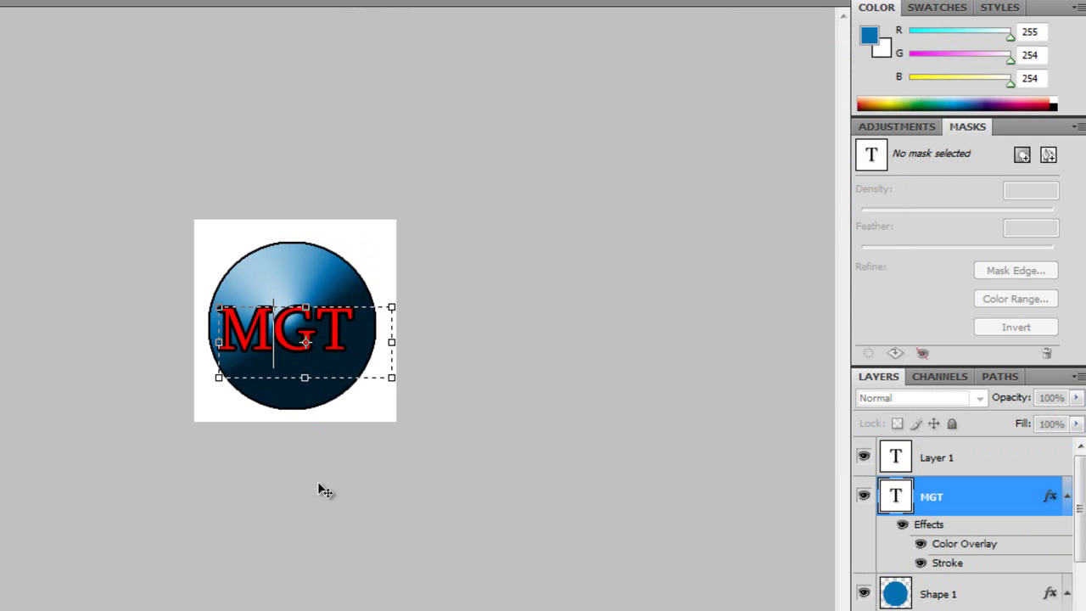
pyautogui.press('Down')
pyautogui.press('Down')
pyautogui.press('Down')
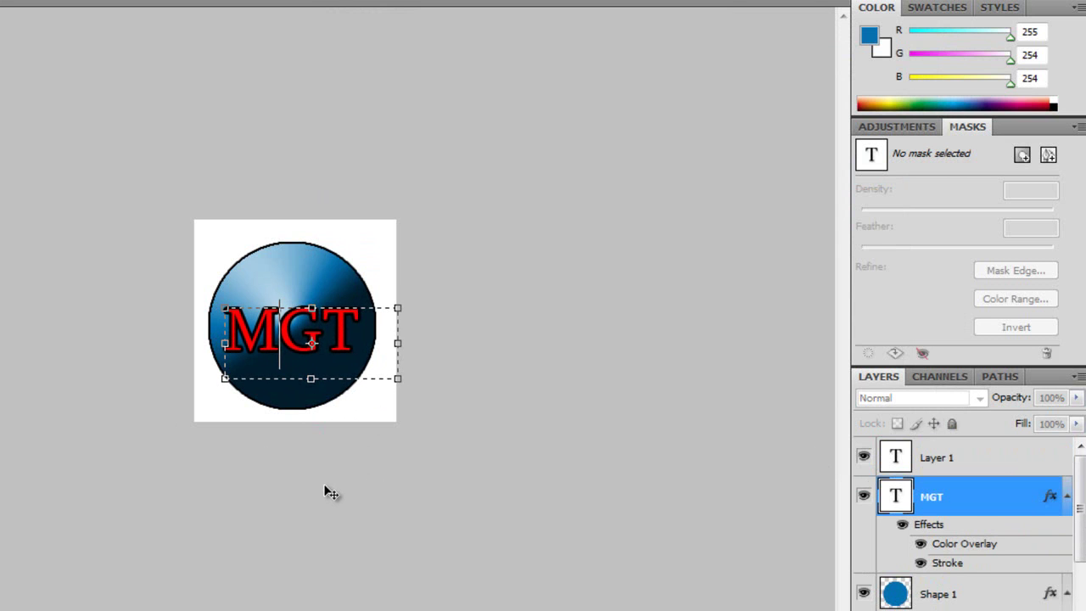
pyautogui.press('Down')
pyautogui.press('Return')
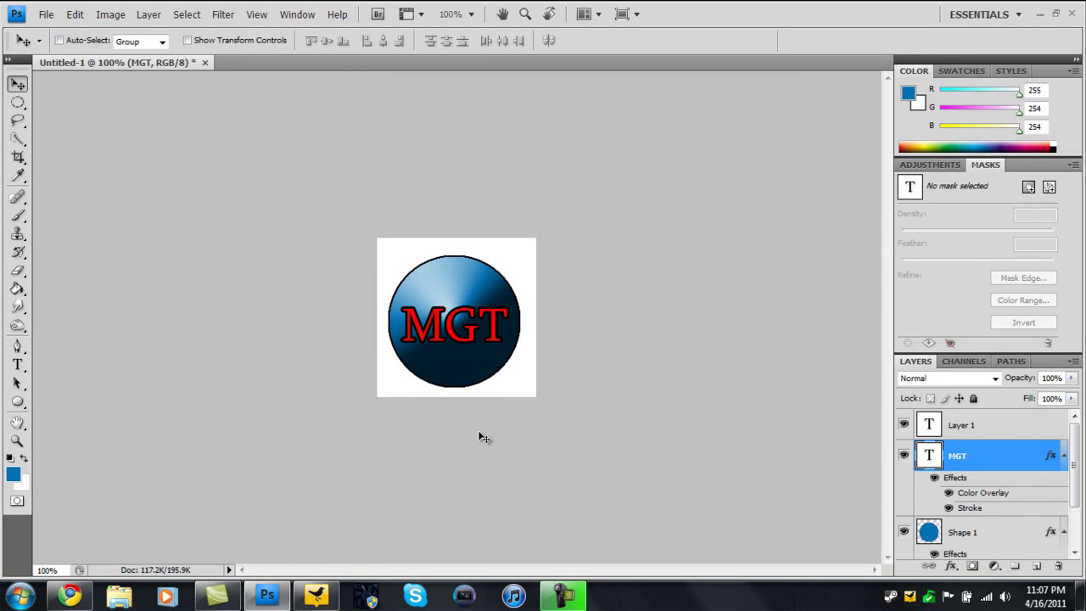
# Step: Nudge the MGT text one pixel left to centre it in the circle
pyautogui.press('Left')
pyautogui.press('Left')
pyautogui.press('Left')
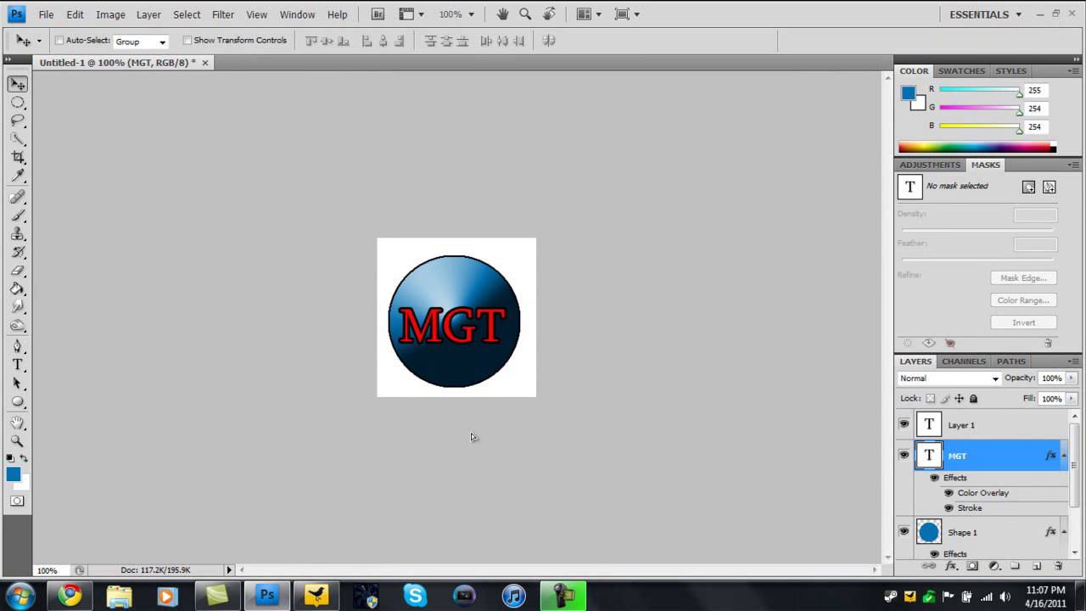